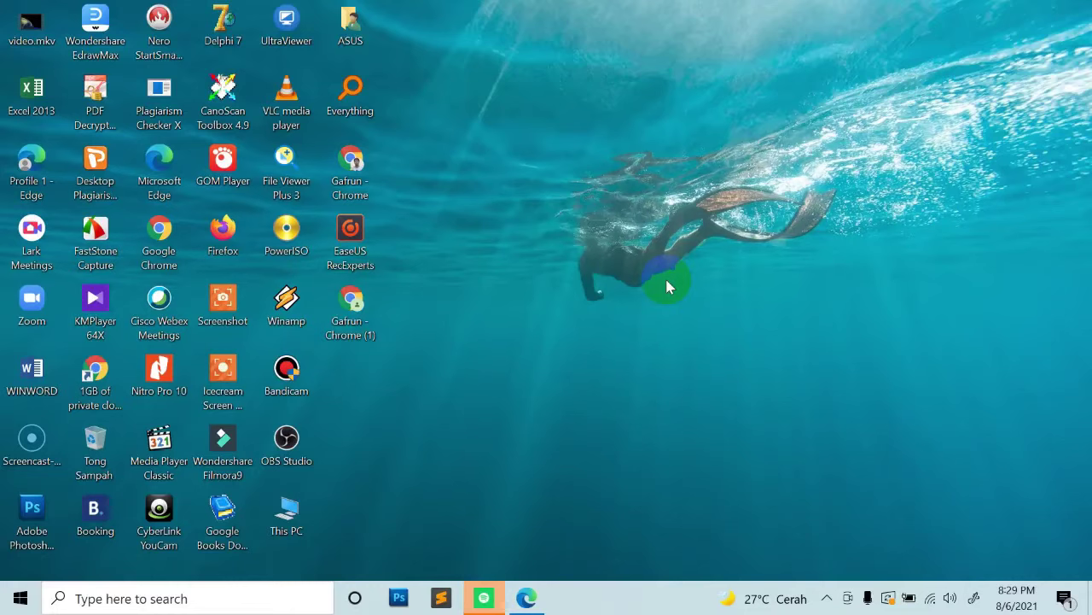
Step: Open Jurnal Penelitian 2020.pdf in Edge and inspect its title, Kata Kunci label and italic Abstract heading
left_click(527, 597)
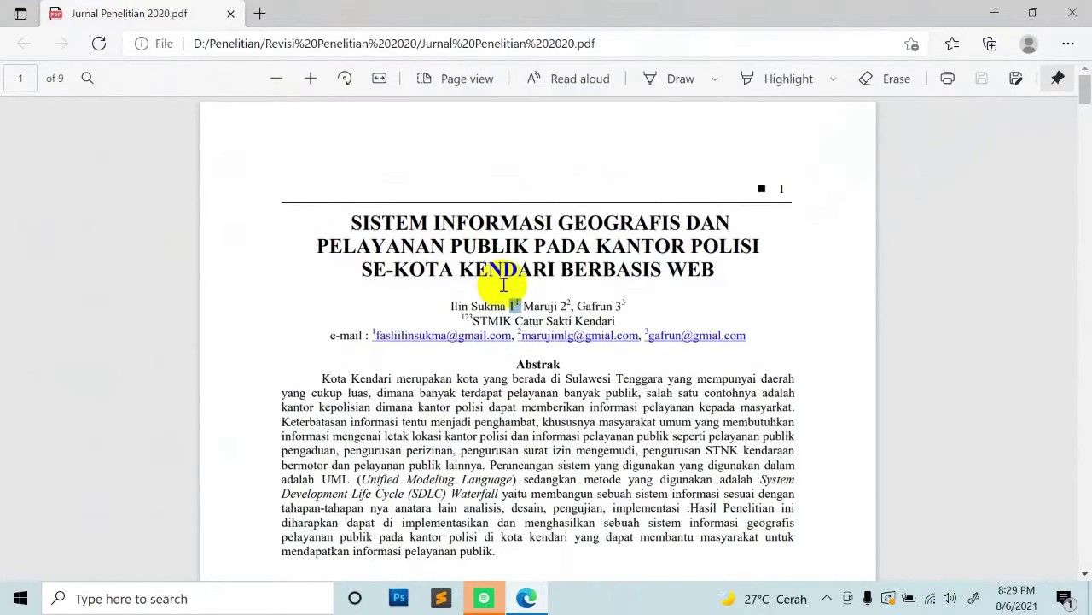
left_click_drag(353, 221, 597, 266)
scroll(598, 267, "down", 2)
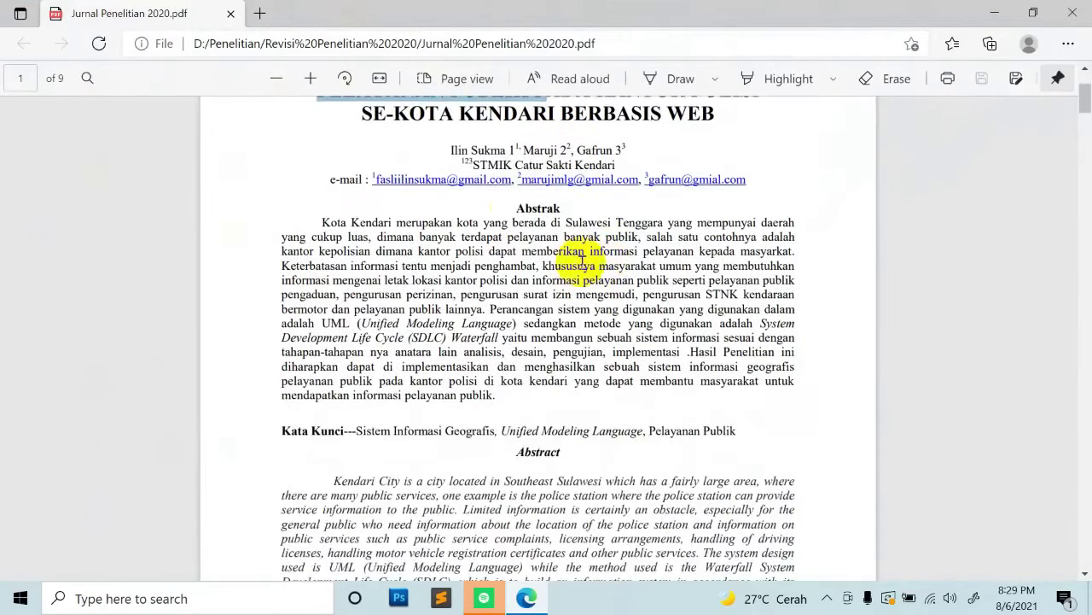
left_click_drag(512, 208, 642, 327)
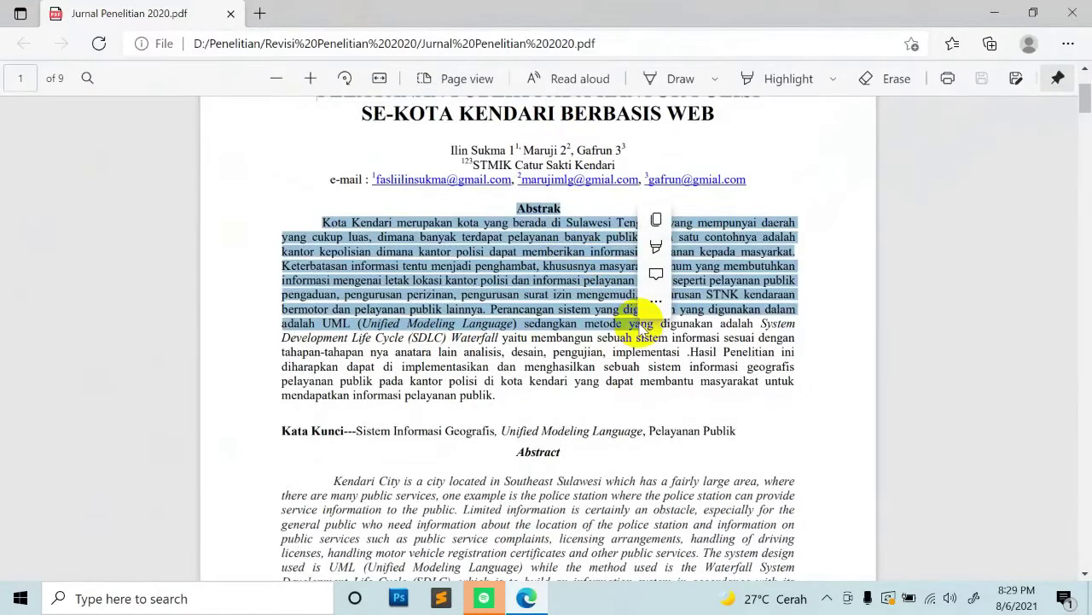
scroll(585, 438, "down", 1)
scroll(500, 324, "down", 1)
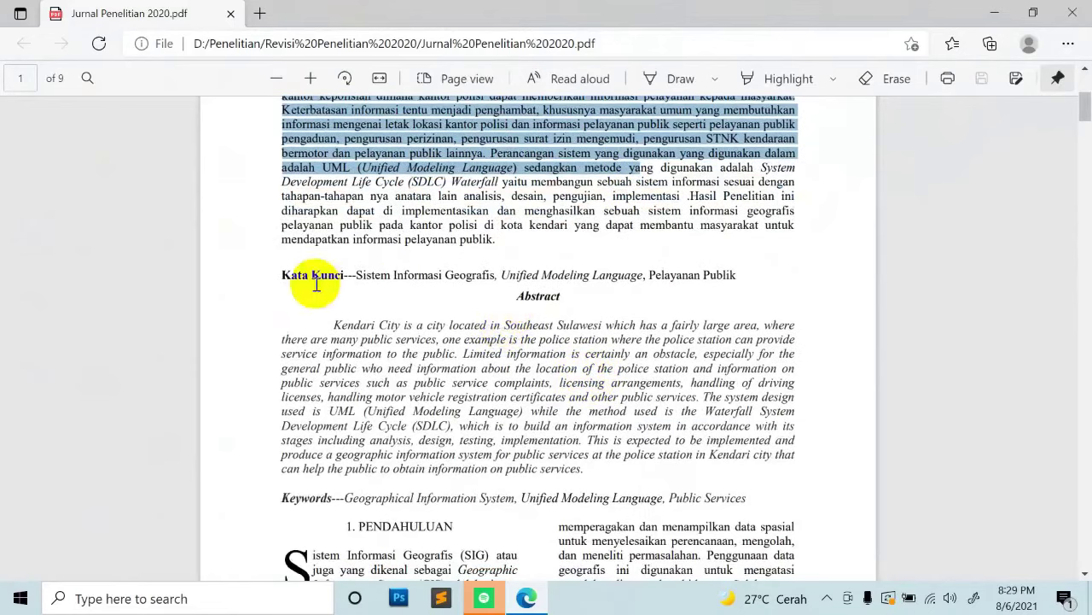
left_click_drag(281, 275, 366, 275)
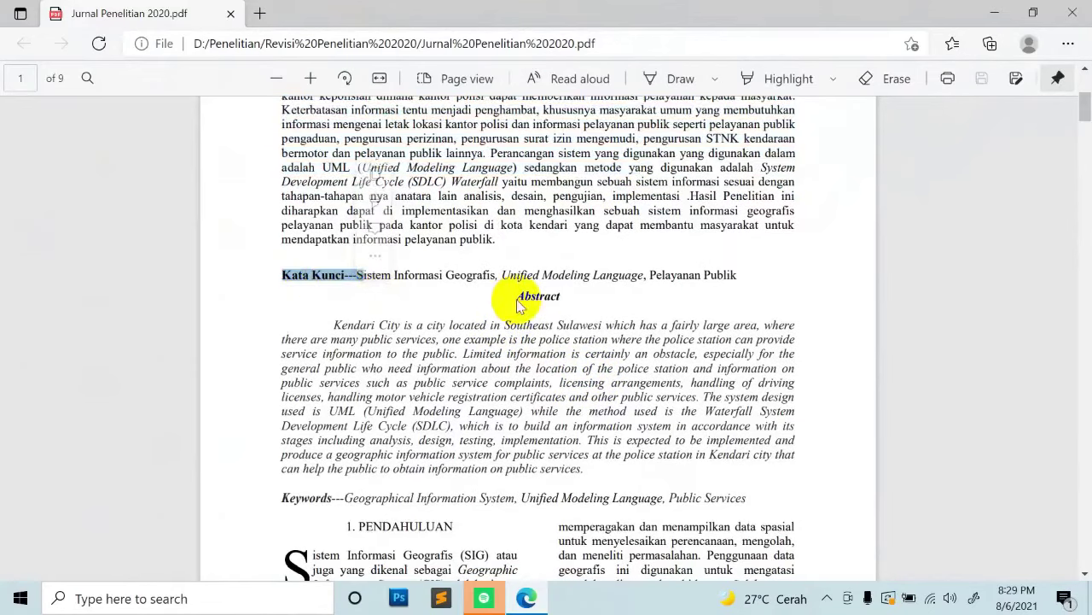
left_click_drag(518, 297, 561, 297)
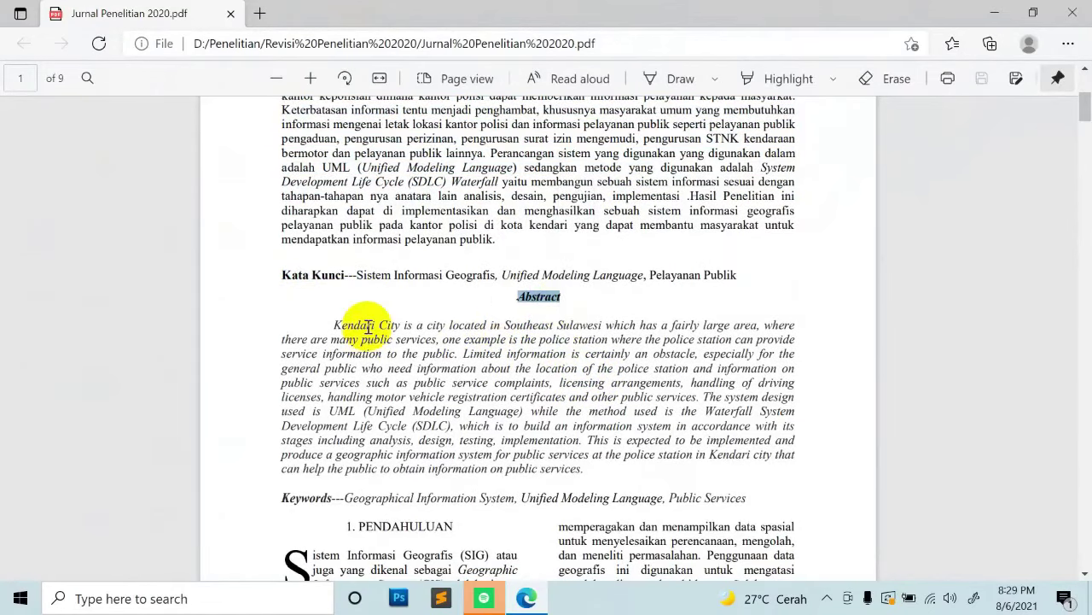
Step: Scroll through the two-column body into page 2, then return to the top of page 1
scroll(570, 429, "down", 2)
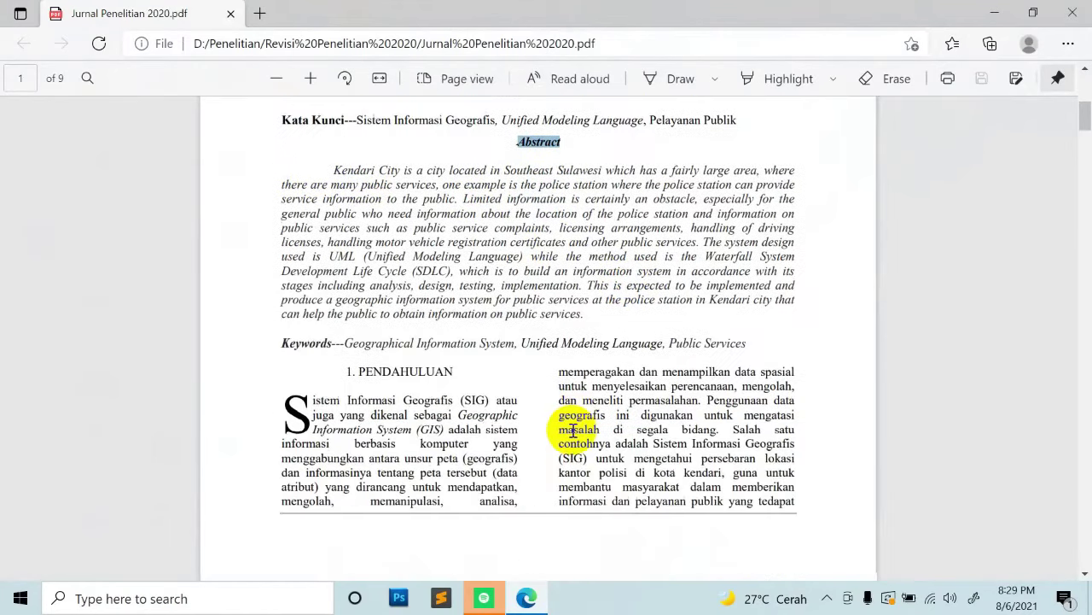
scroll(574, 429, "down", 1)
mouse_move(348, 292)
left_mouse_down()
mouse_move(560, 303)
mouse_move(627, 322)
left_mouse_up()
left_click(546, 366)
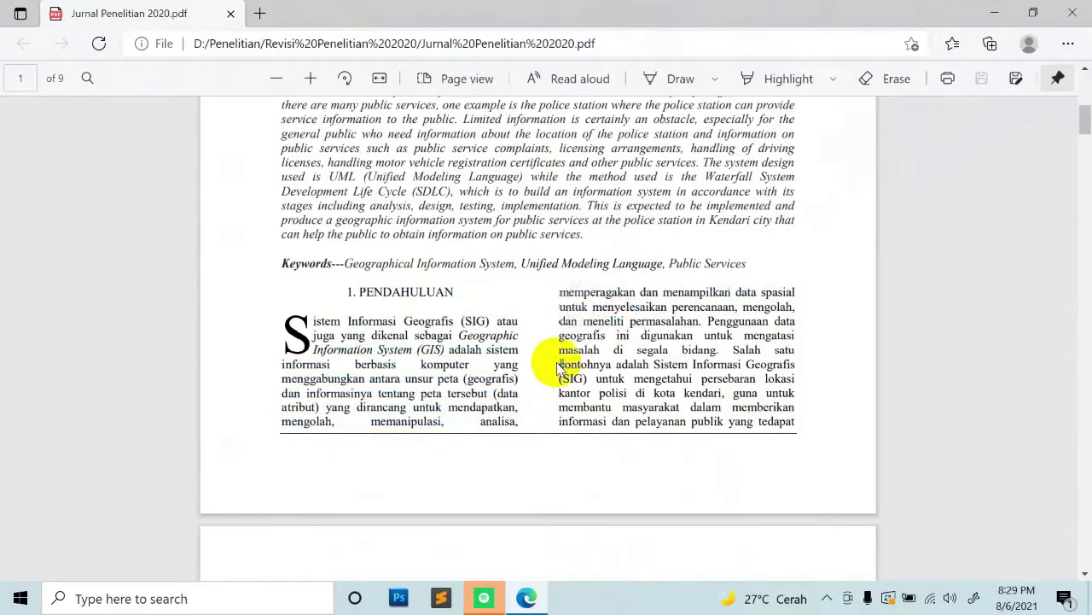
scroll(533, 367, "down", 5)
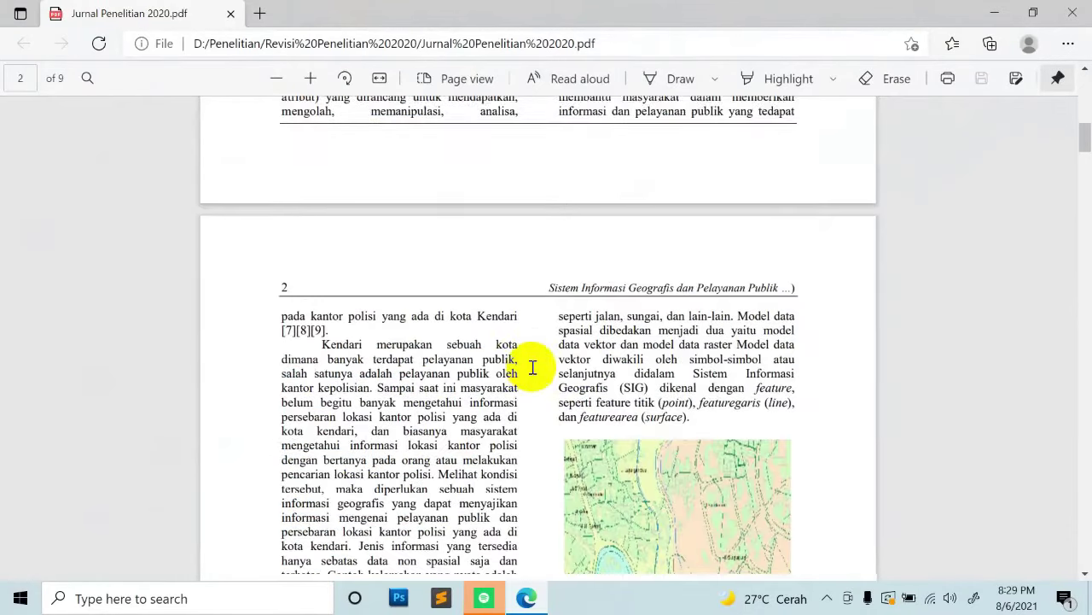
scroll(532, 367, "down", 3)
scroll(533, 367, "up", 1)
scroll(532, 367, "up", 3)
scroll(533, 367, "up", 1)
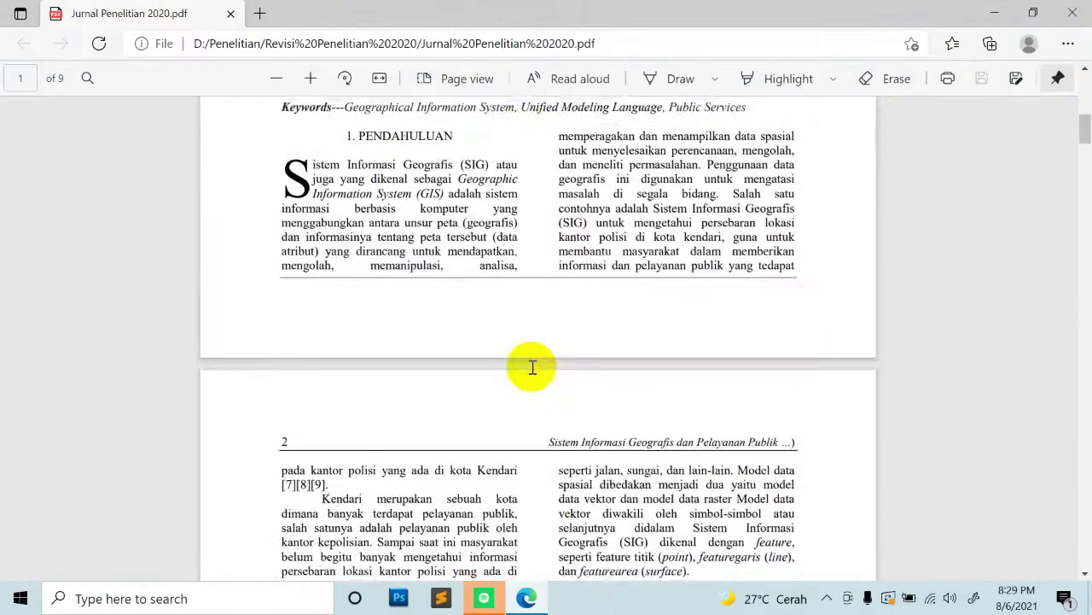
scroll(532, 367, "up", 2)
scroll(532, 367, "down", 1)
scroll(533, 367, "down", 2)
scroll(533, 367, "down", 3)
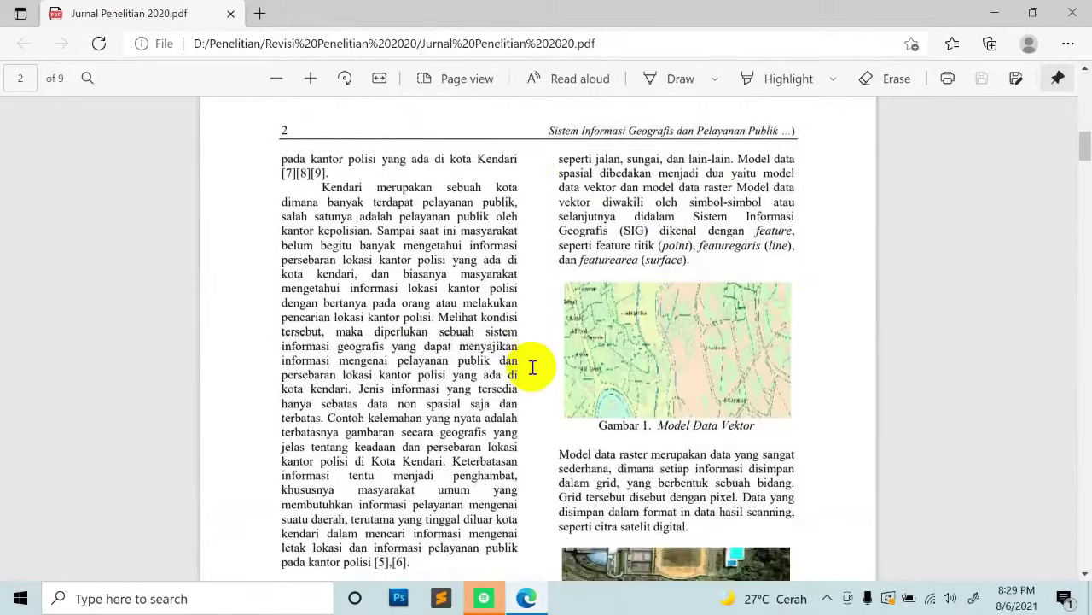
scroll(532, 367, "up", 5)
scroll(533, 367, "up", 2)
scroll(533, 367, "up", 3)
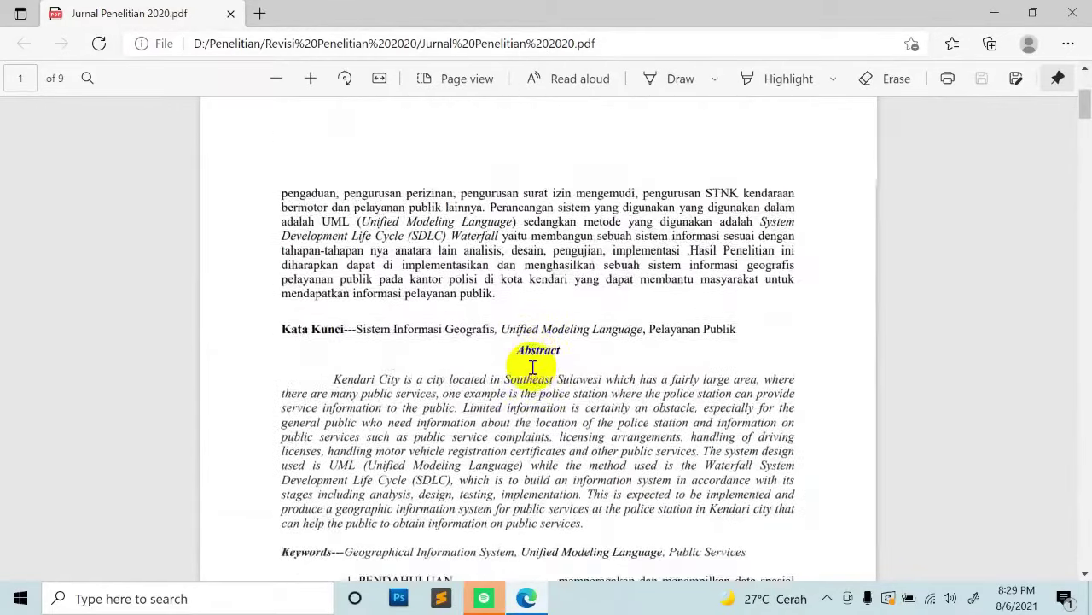
scroll(521, 427, "up", 1)
scroll(542, 366, "up", 1)
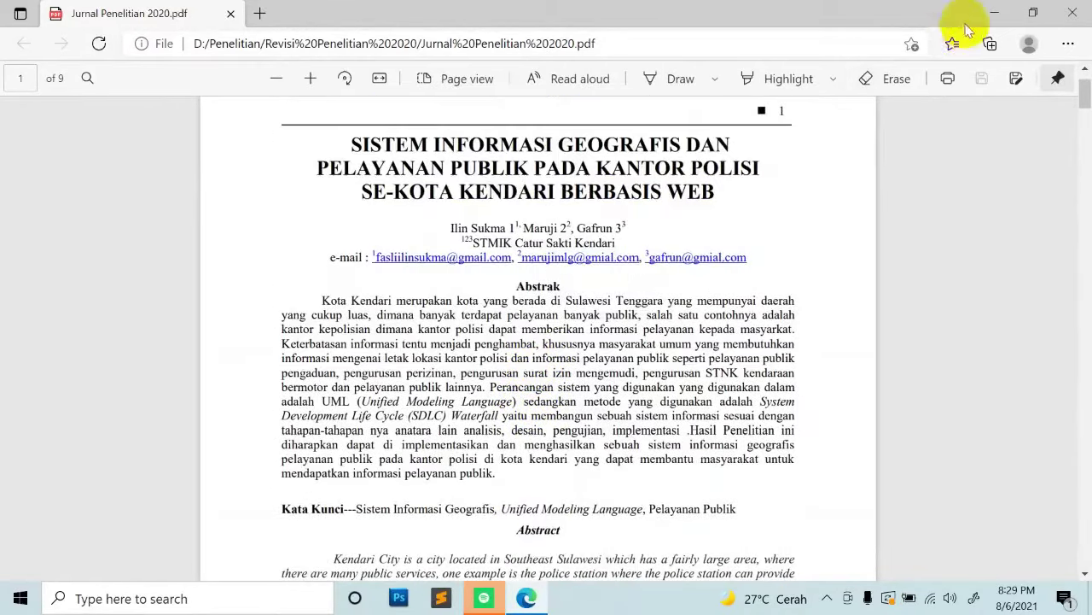
Step: Create a blank Word document with centred title 'SISTEM INFORMASI GEOGRAFIS PELAYANAN PUBLIK' and the author's name beneath
left_click(992, 13)
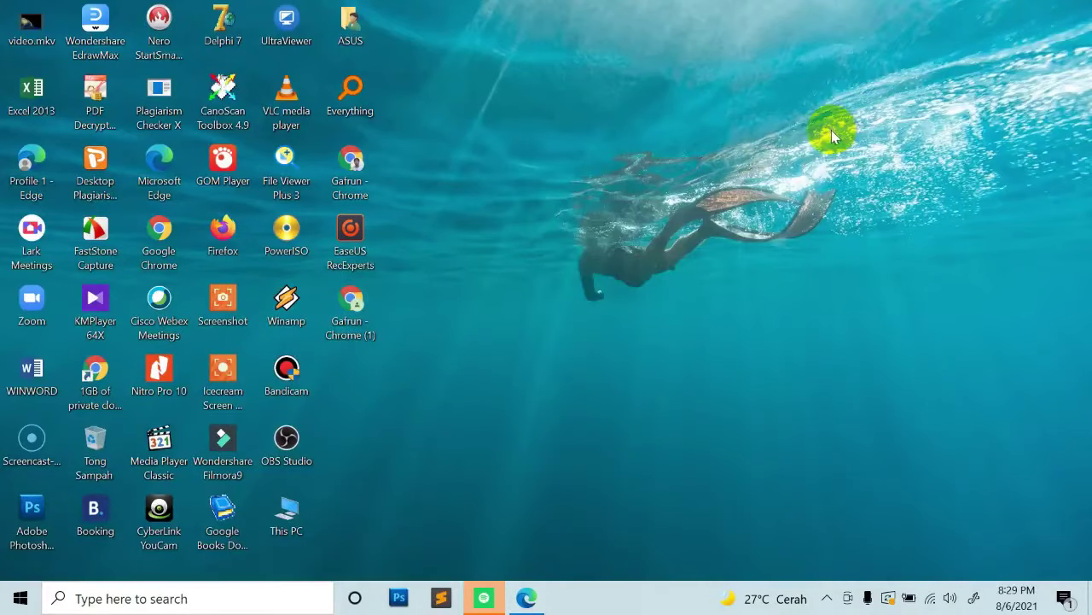
double_click(44, 386)
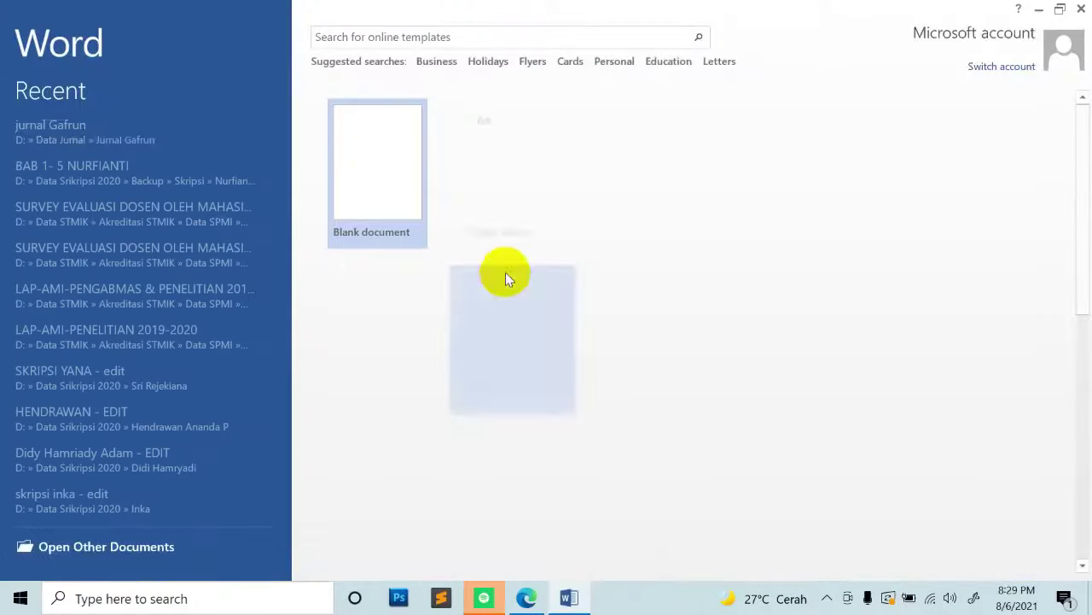
left_click(362, 160)
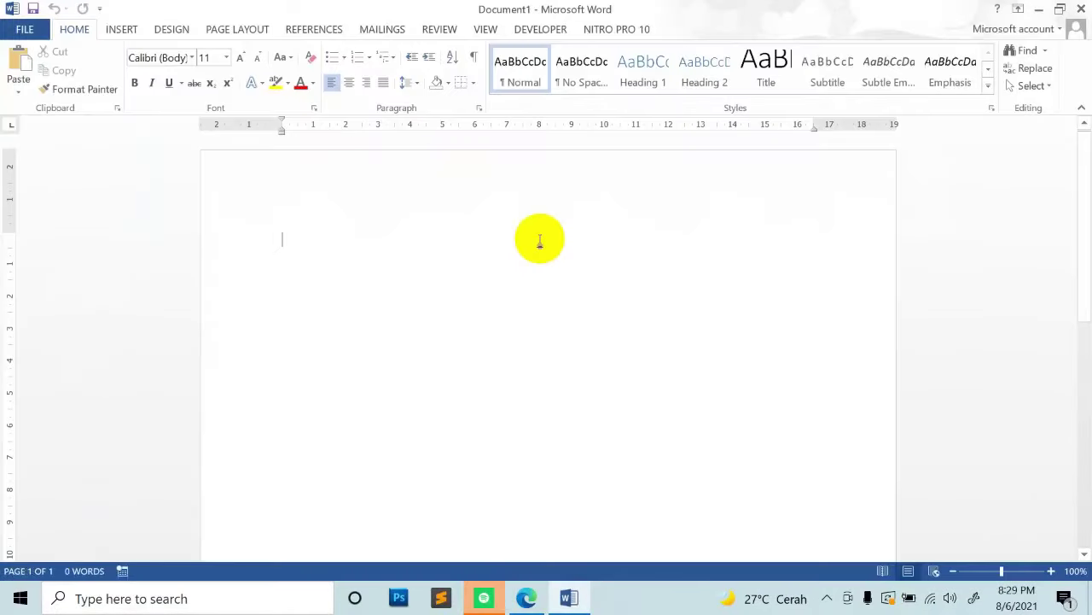
left_click(350, 84)
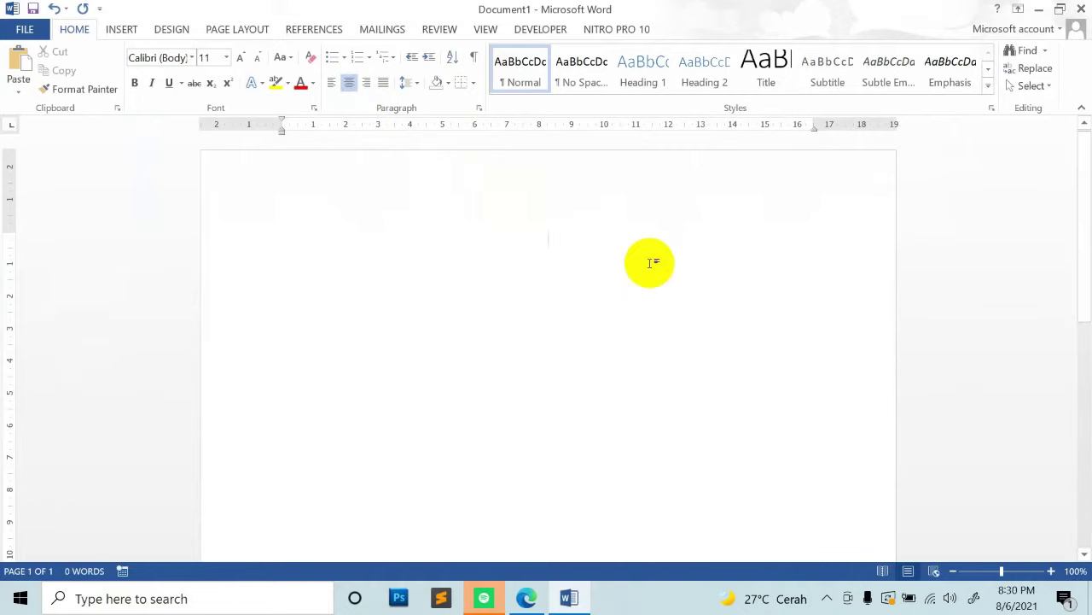
type("SISTEM INFORMASI ")
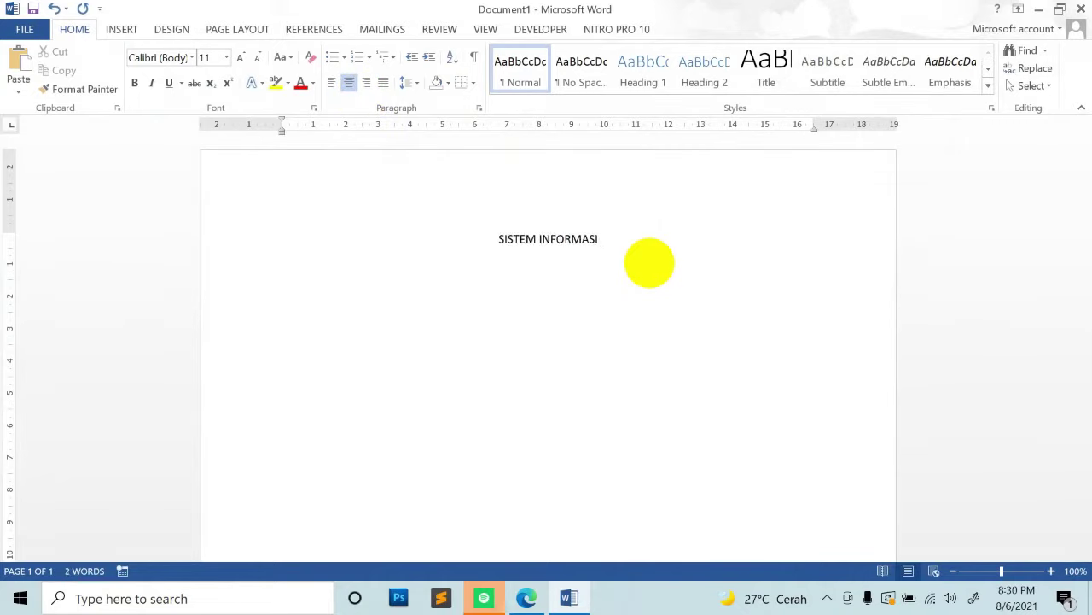
type("GEOGRA")
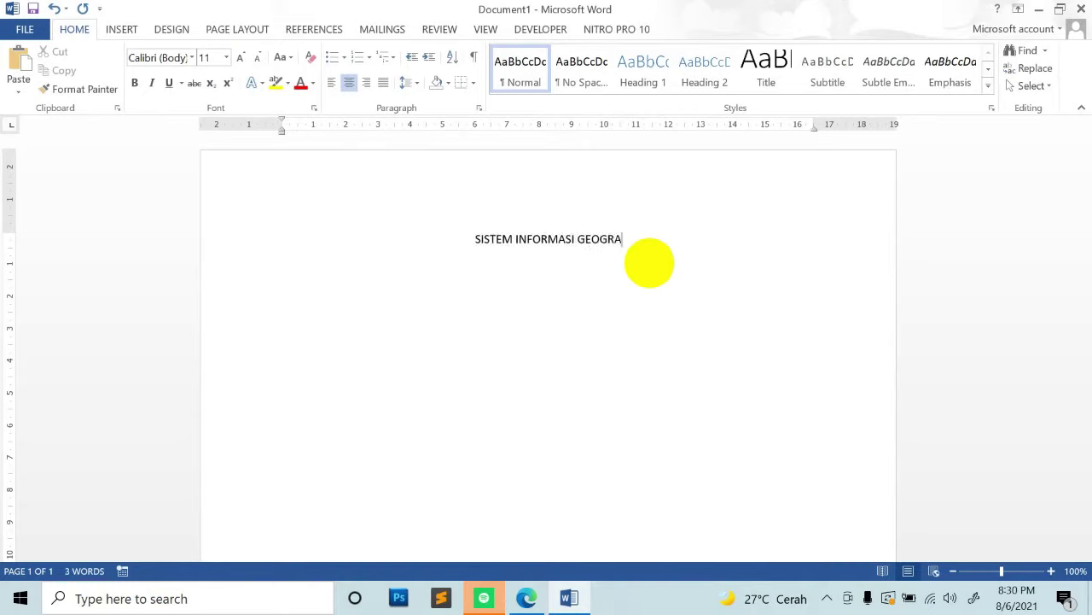
type("FIS ")
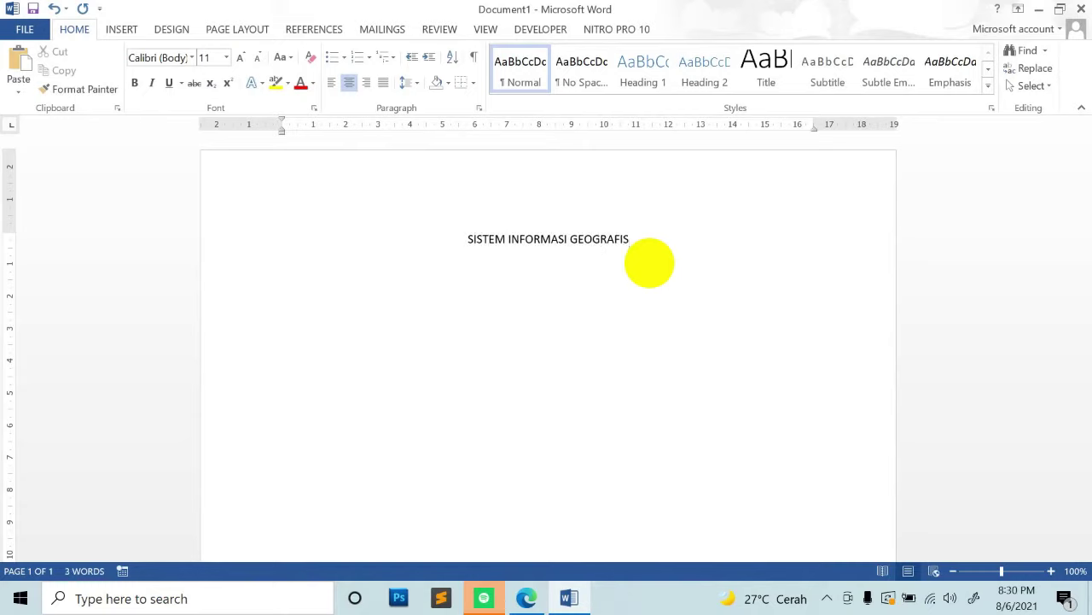
type("PELAYA")
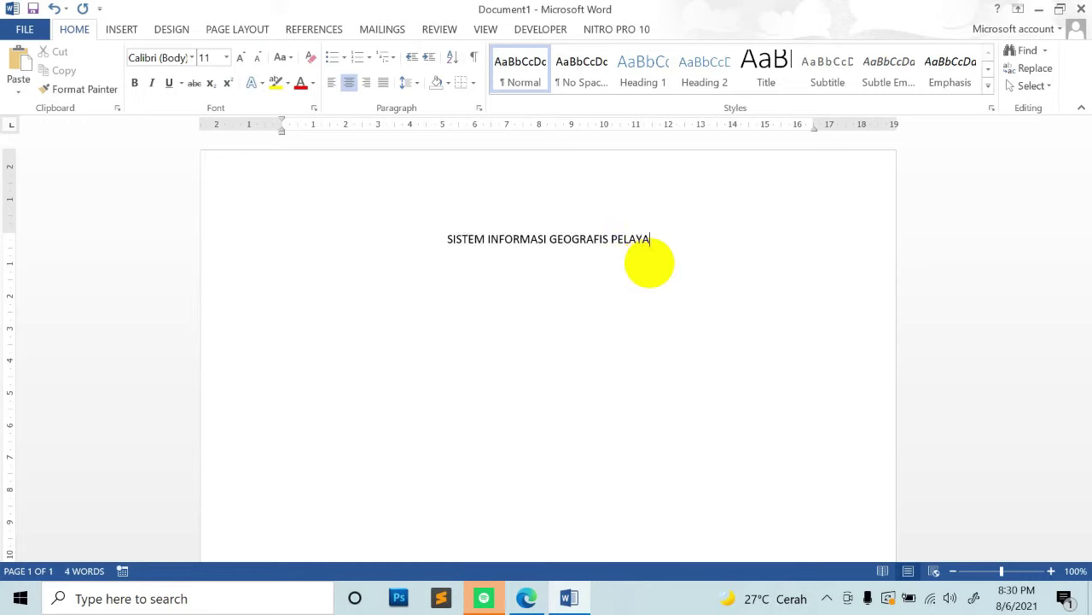
type("NA")
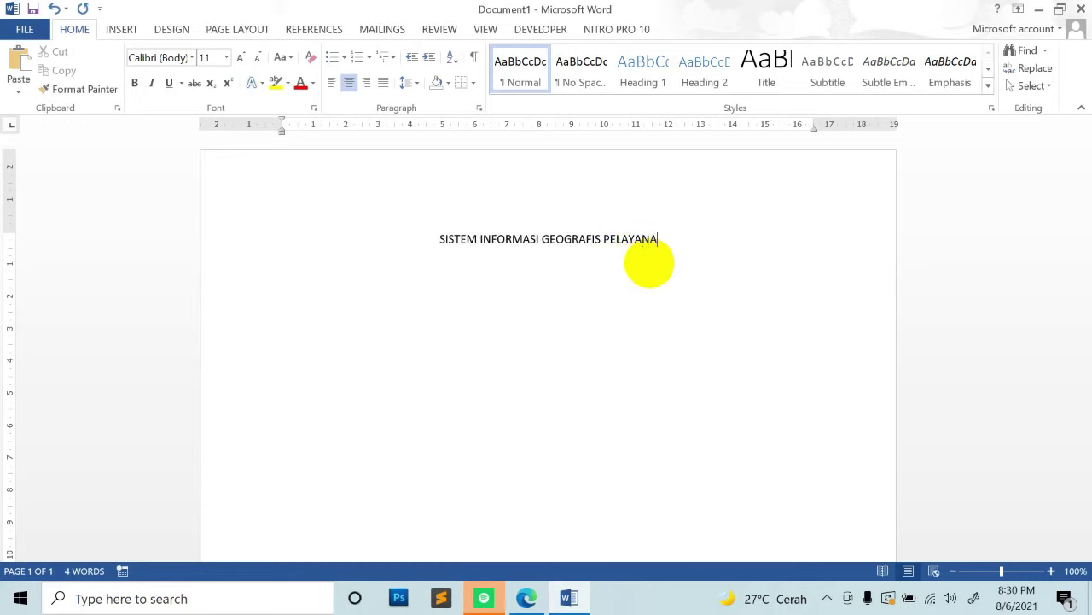
type("N P")
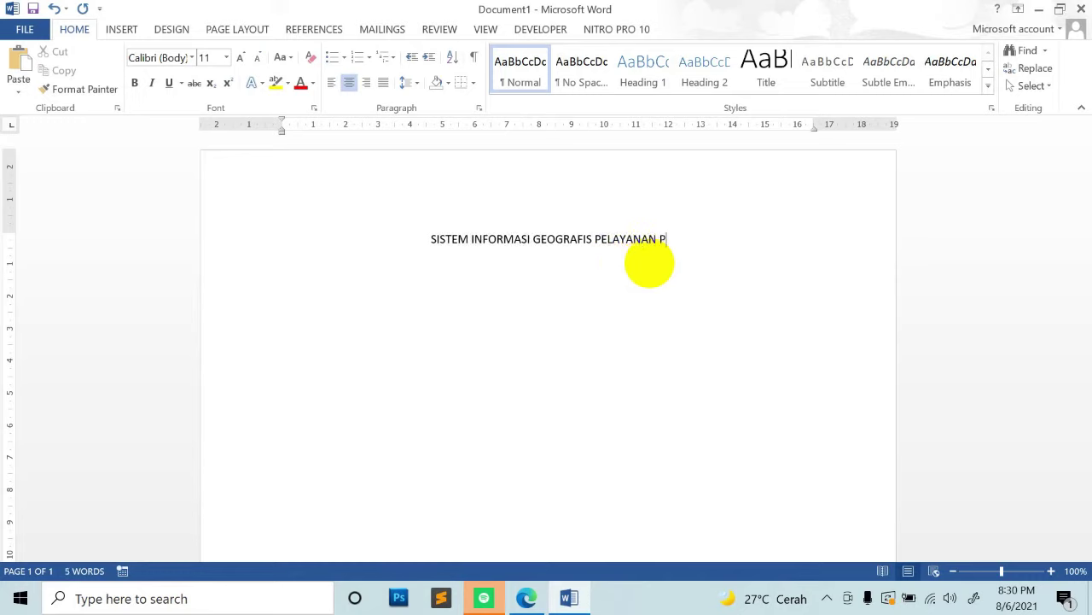
type("UBLIK")
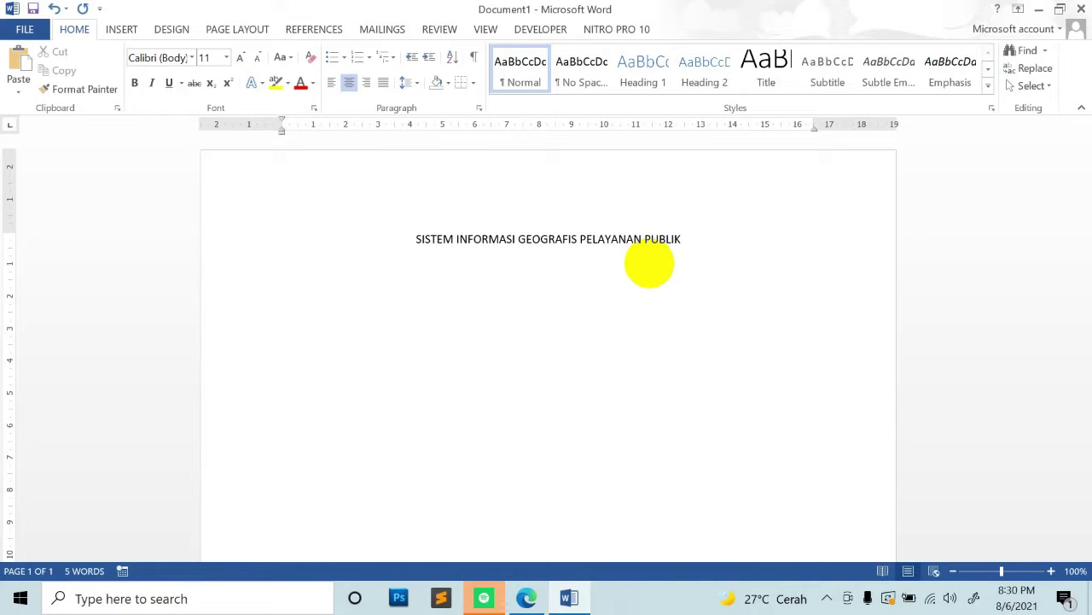
type("gARUN")
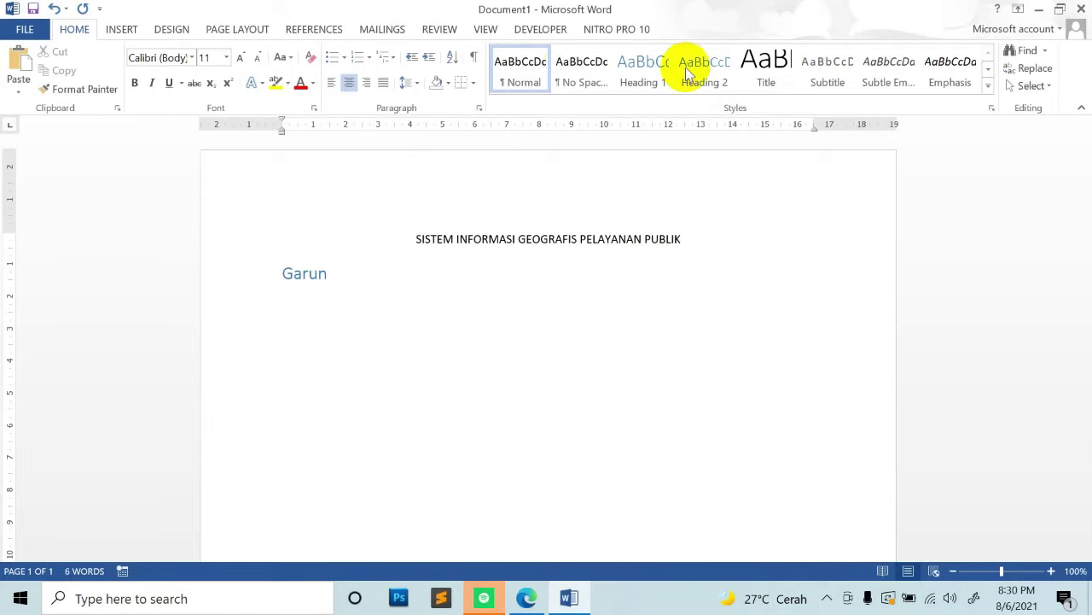
Step: After checking the PDF, add a superscript 1 affiliation marker after the author's name
left_click(527, 598)
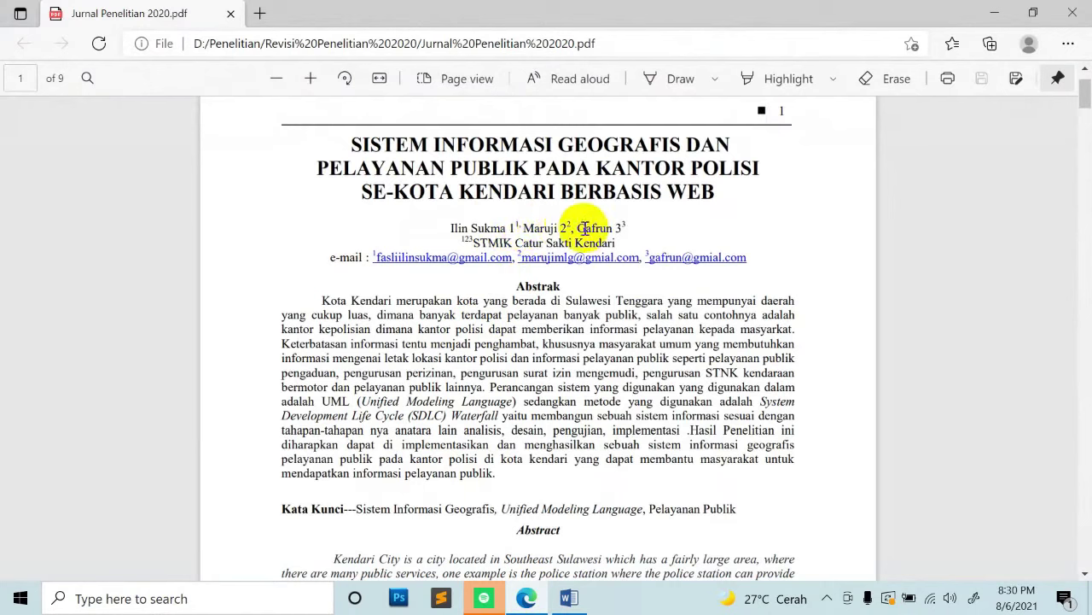
double_click(514, 226)
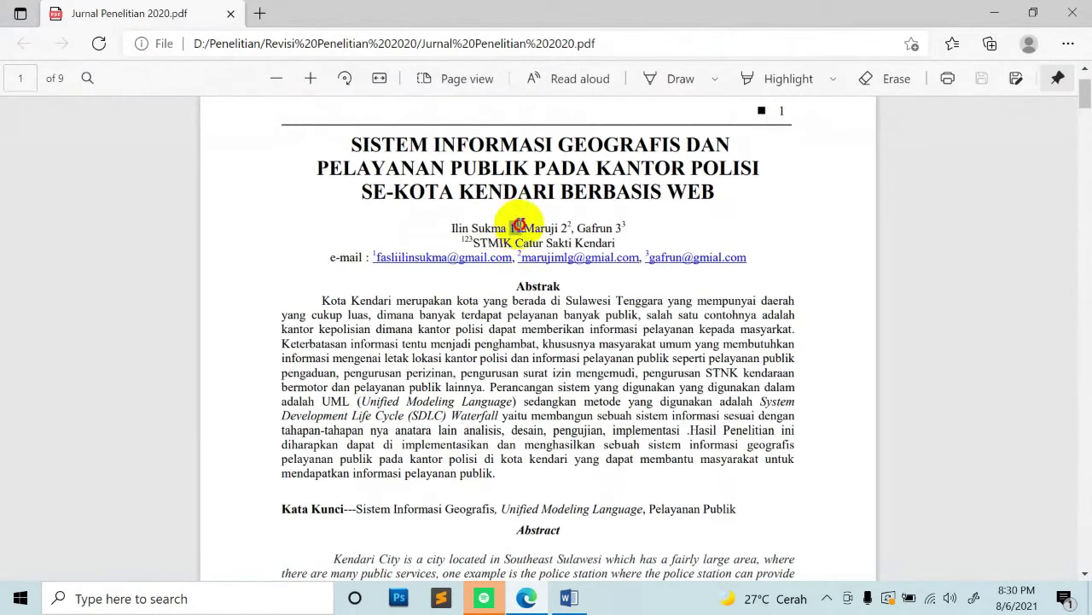
left_click(570, 597)
type("1")
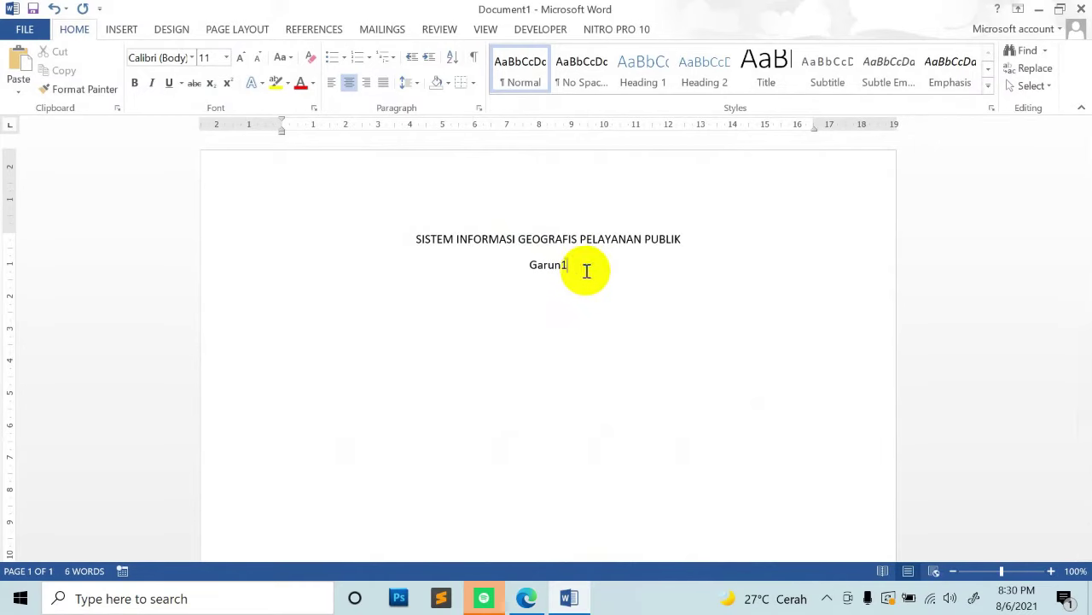
left_click_drag(564, 264, 568, 265)
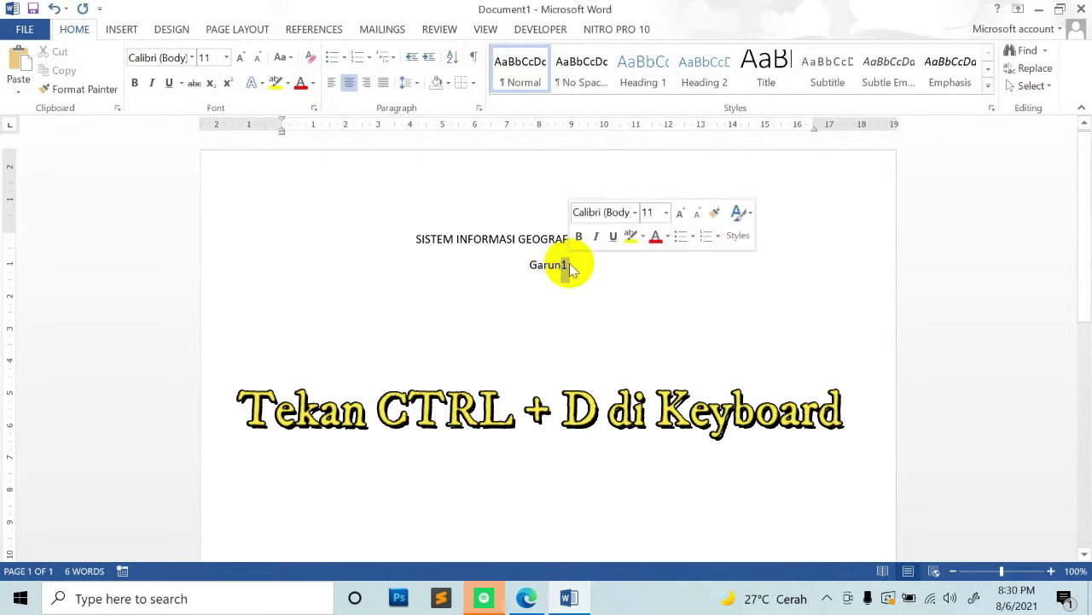
key("ctrl+d")
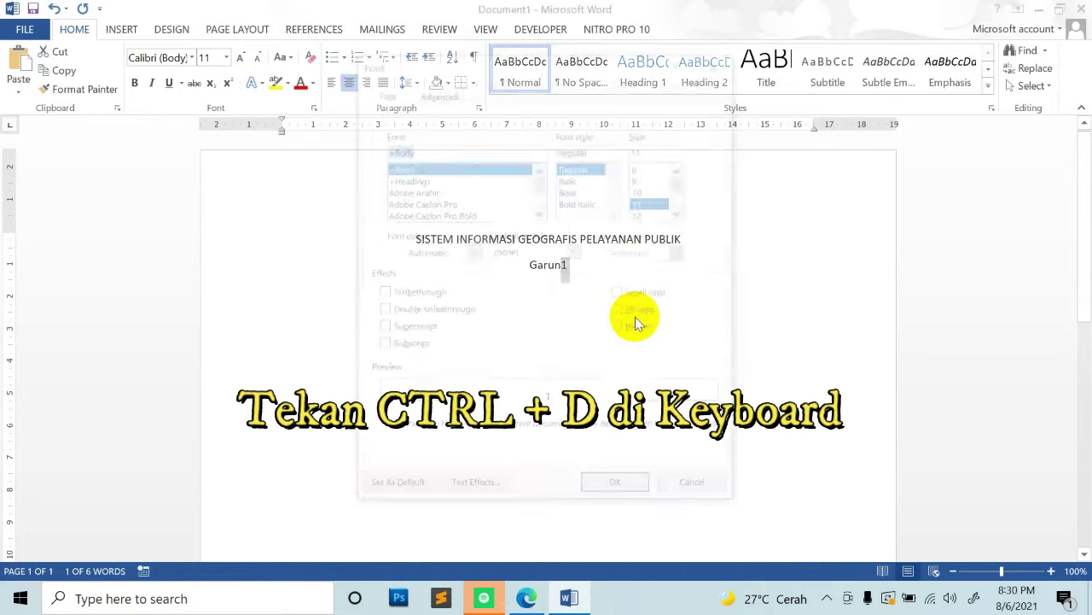
key("alt+p")
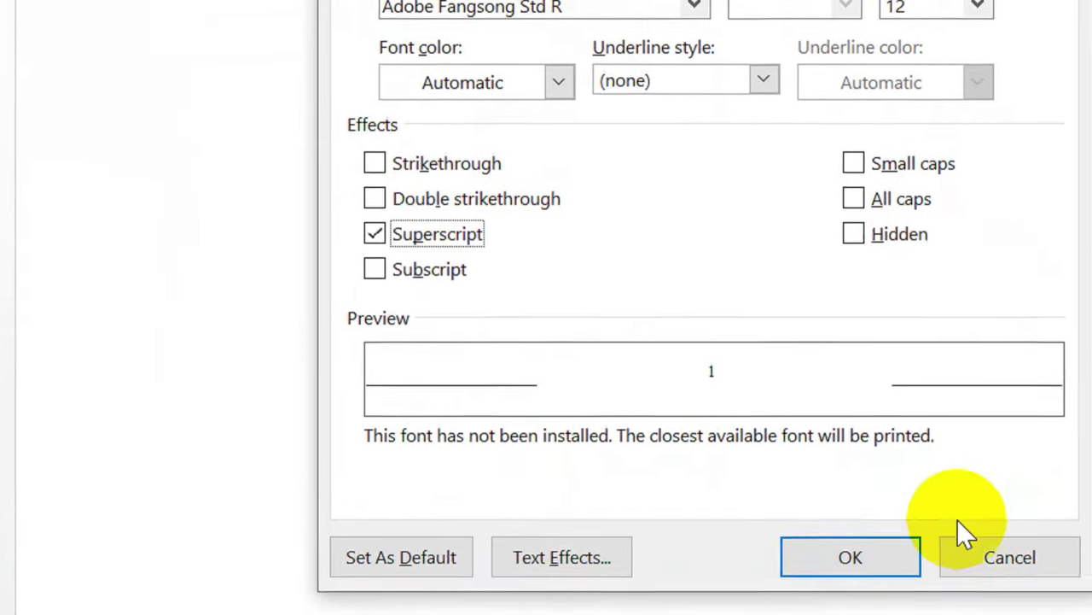
left_click(858, 492)
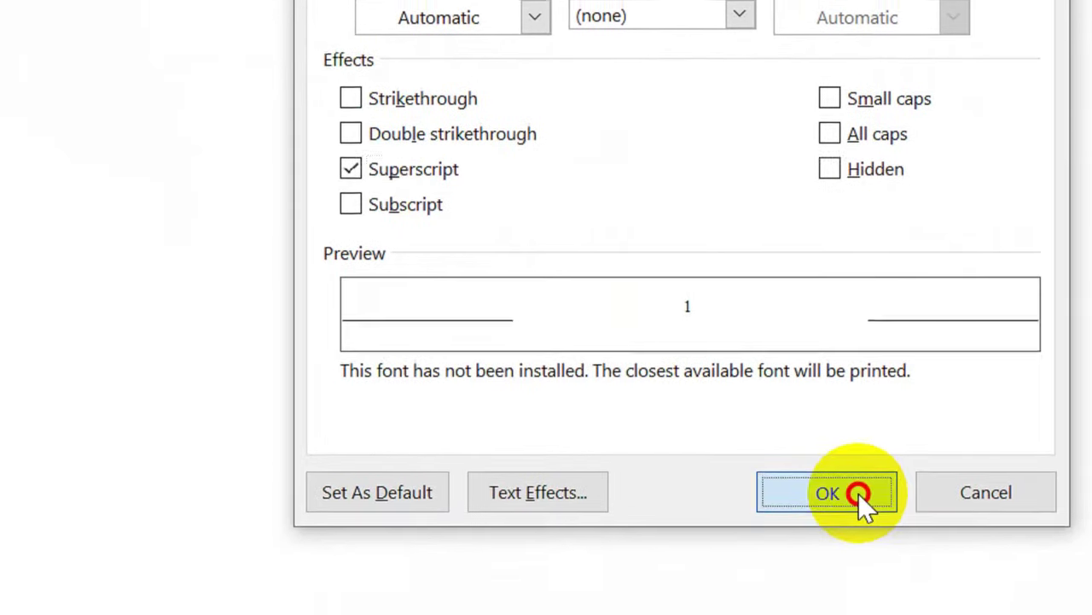
Step: Turn superscript off for the empty line below the author's name
key("Down")
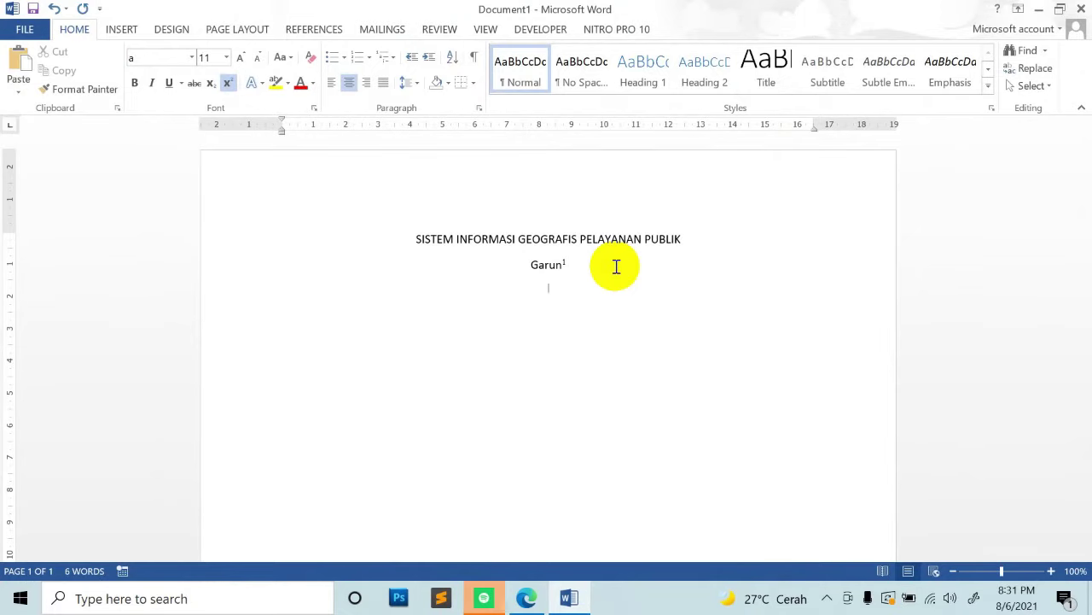
key("ctrl+d")
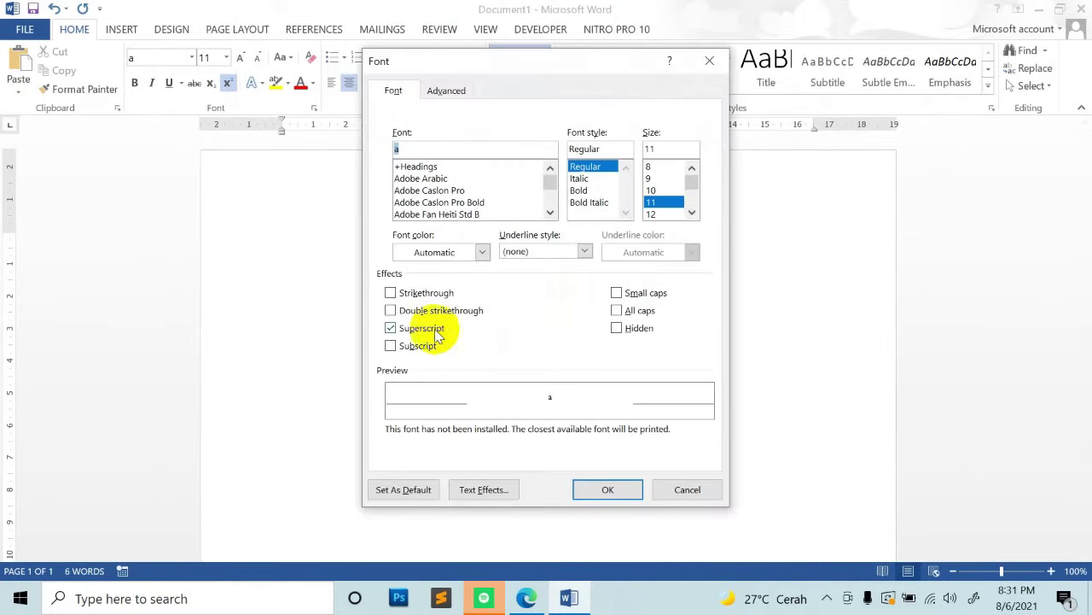
left_click(422, 327)
left_click(585, 491)
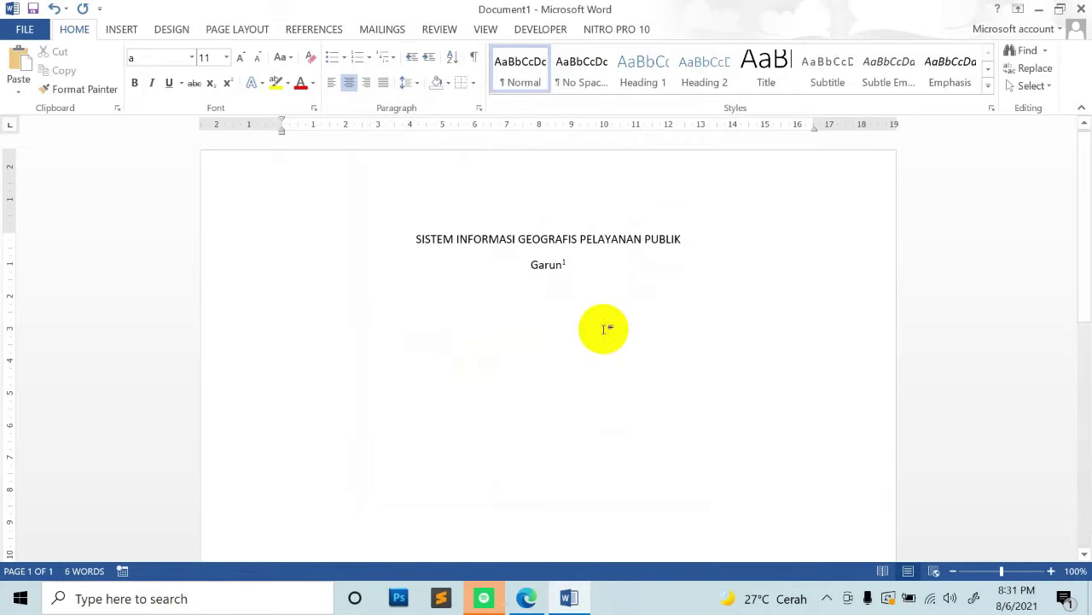
Step: Add a centred 'Abstak' heading, then justified lines 'Isi abstrak indonesia' and 'Kata Kunci :'
key("ctrl+l")
key("ctrl+e")
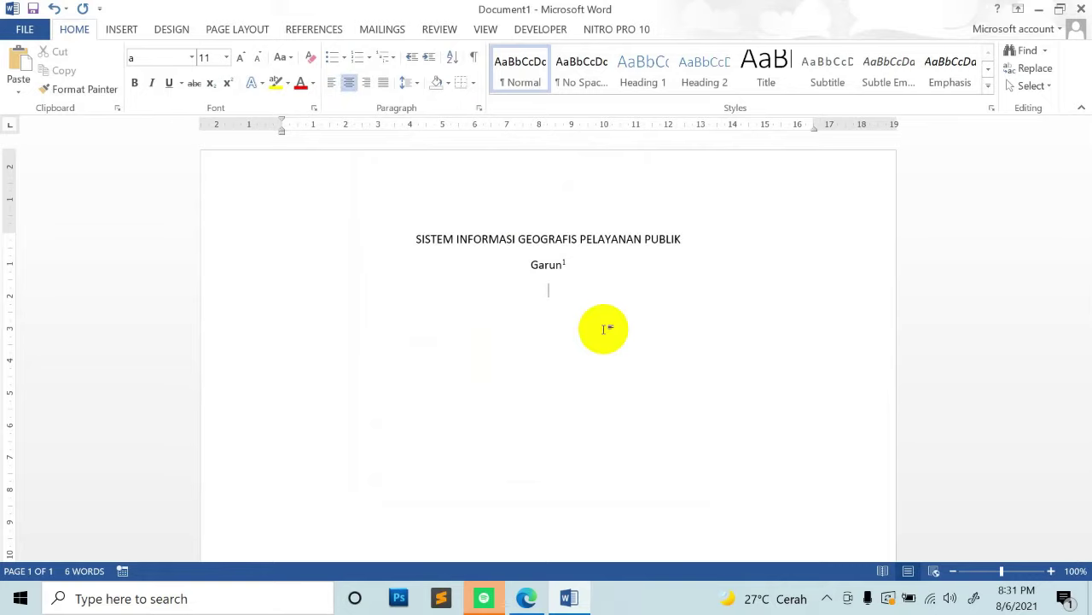
type("Abs")
type("tak")
key("Return")
key("ctrl+j")
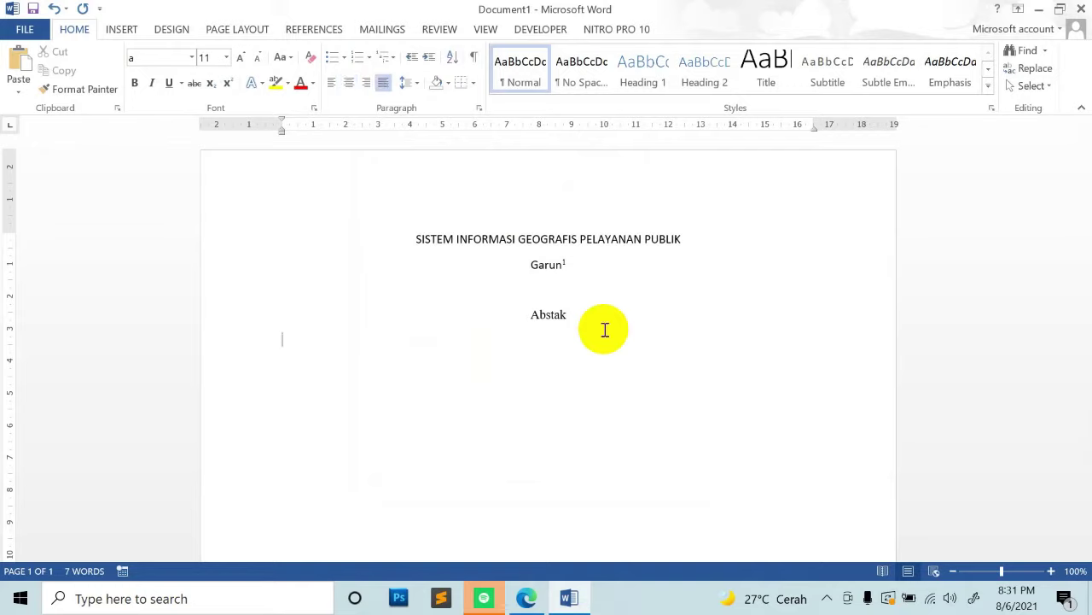
type("Isi")
type("abs")
type("trak")
type("indo")
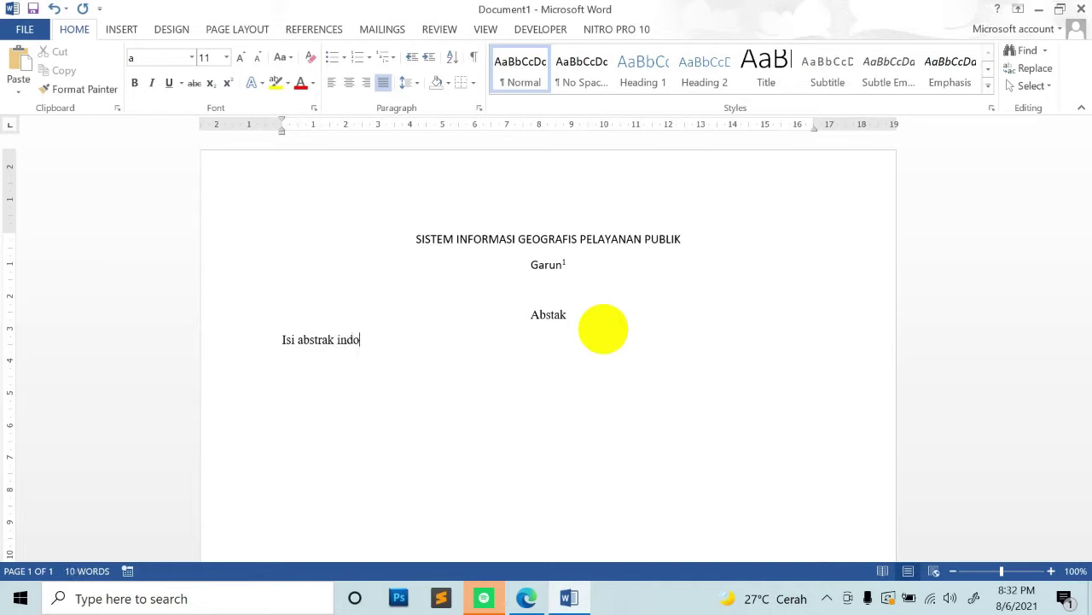
type("nesia")
type("KA")
type("ta Kun")
type("ci")
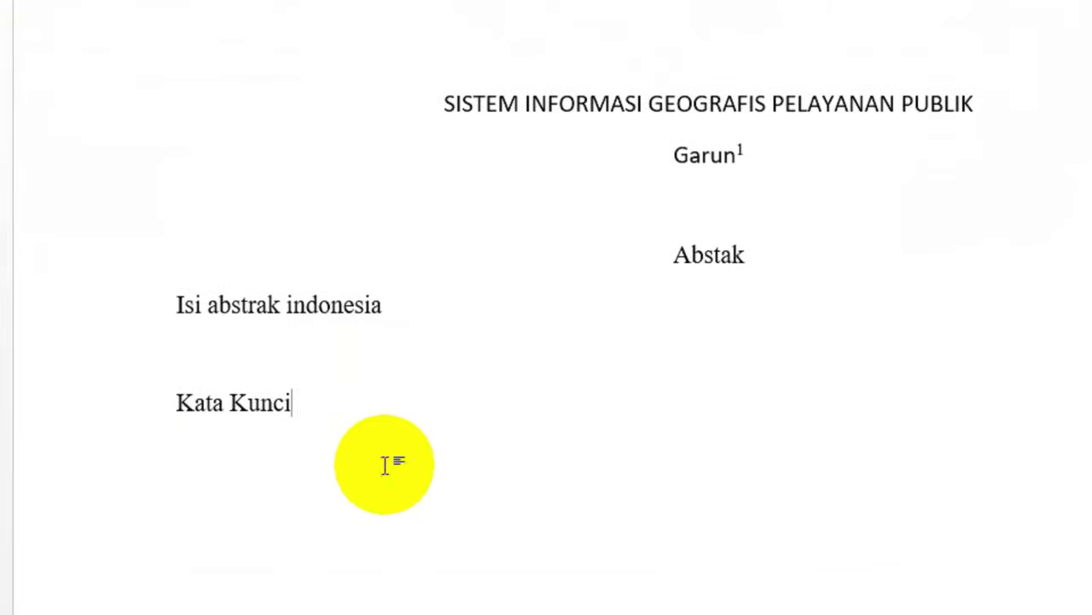
type(" :")
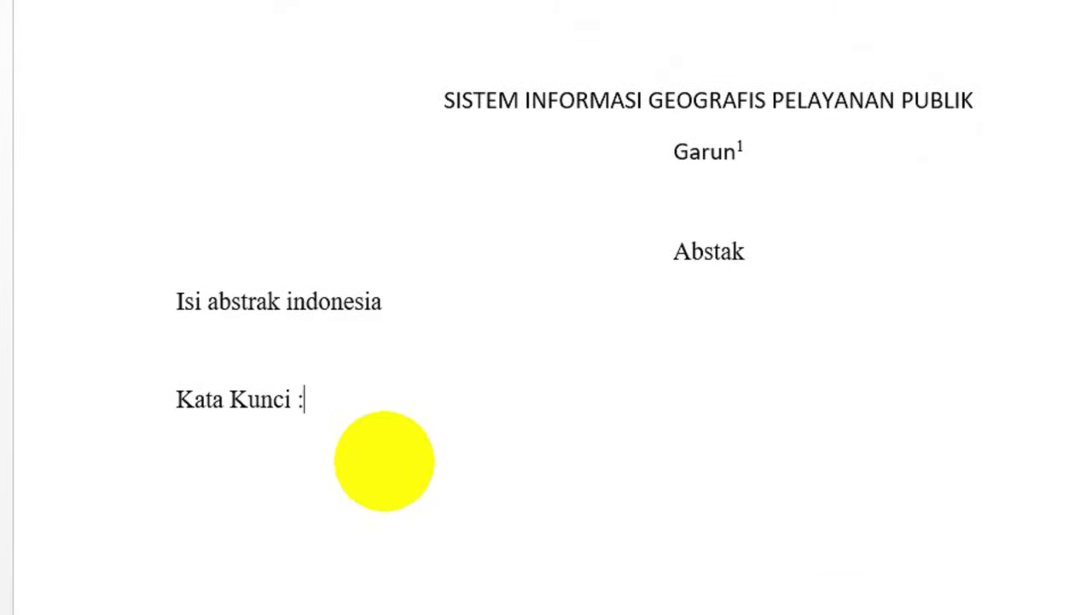
key("Return")
key("Return")
key("ctrl+e")
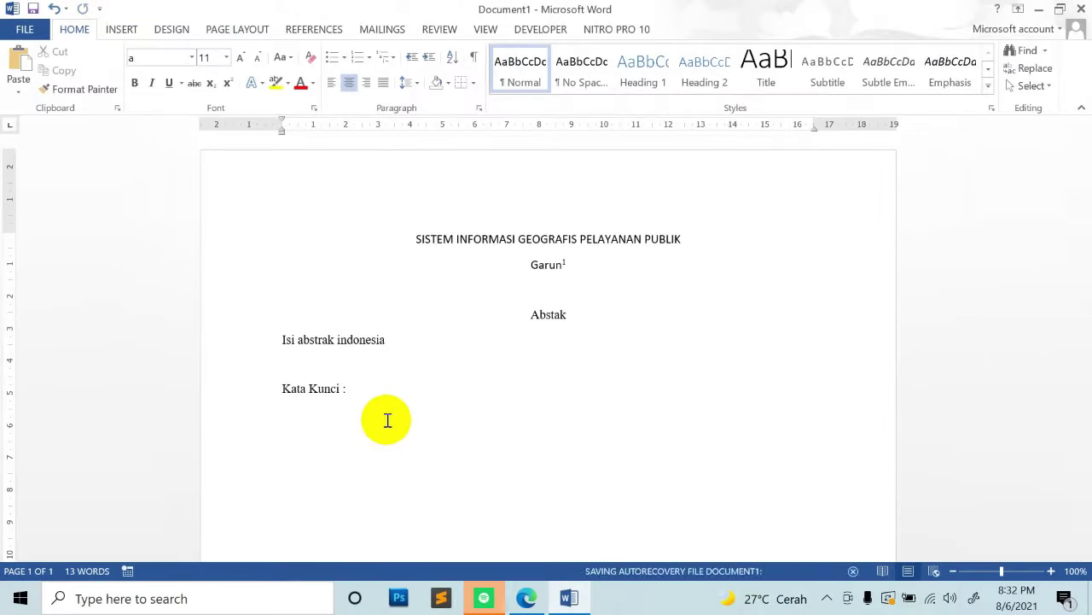
Step: Type a centred 'Abstract' heading and make it italic
type("A")
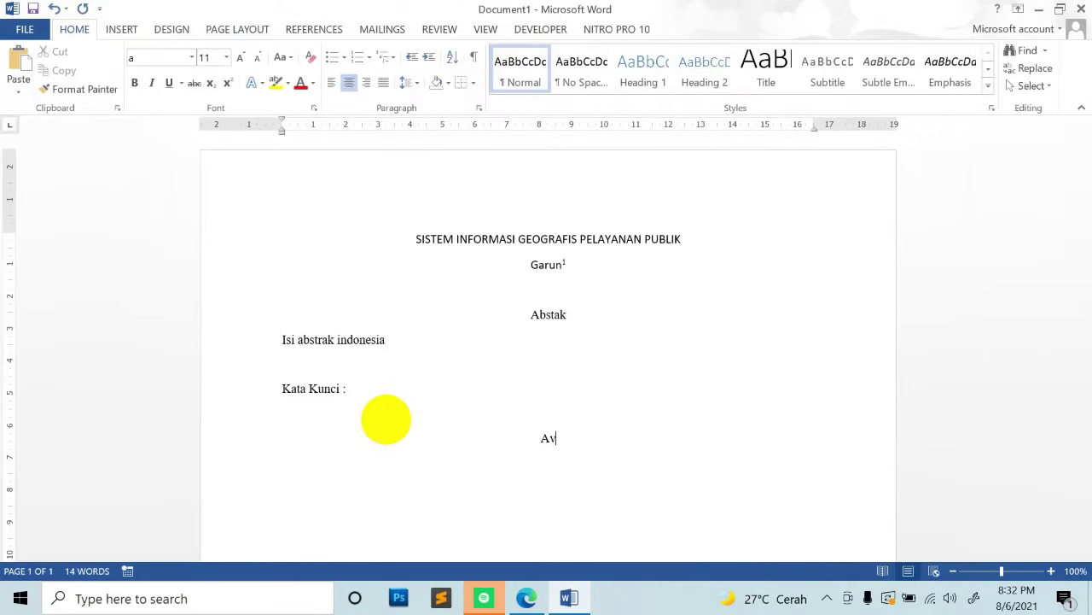
type("bstra")
type("ct")
key("shift+Home")
key("ctrl+i")
key("End")
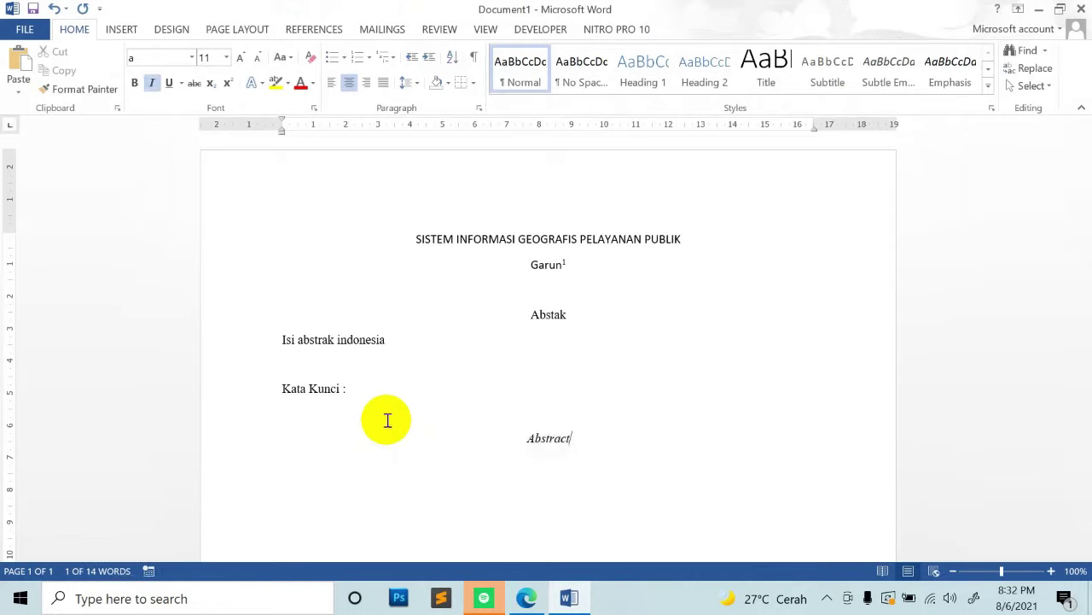
Step: Add justified italic lines 'Isi Abstract Inggris' and 'Keyword :', then turn italics off for the next line
key("ctrl+j")
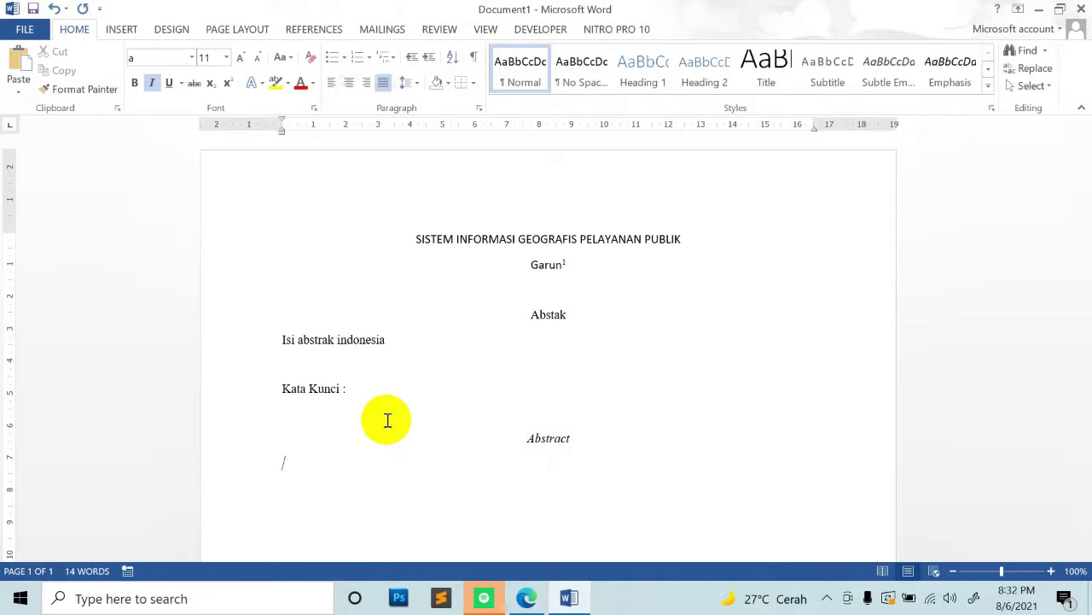
type("Isi A")
type("bstra")
type("ct In")
type("gr")
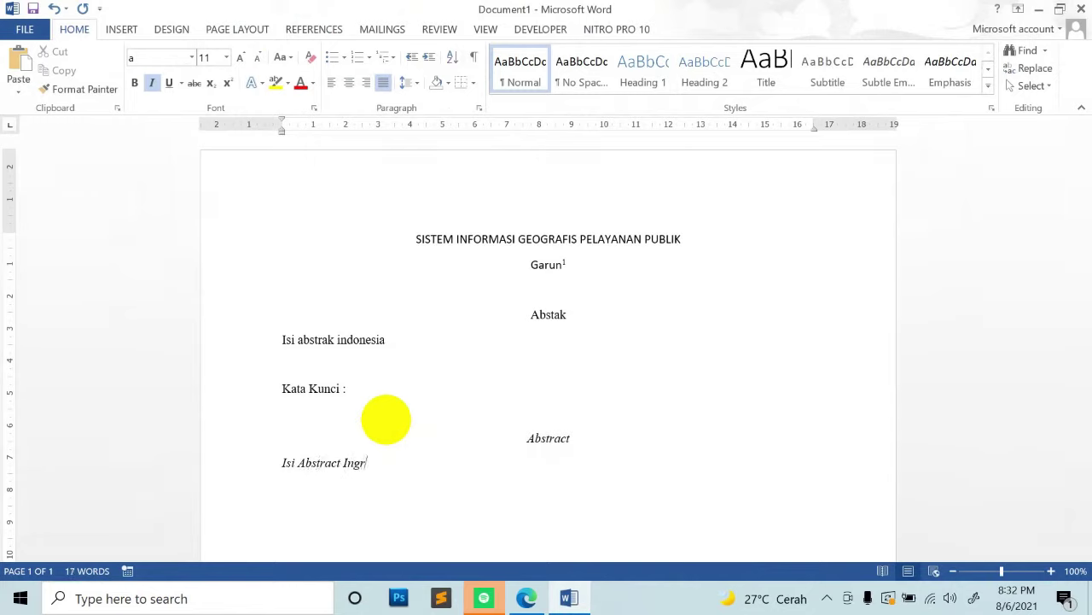
key("BackSpace")
type("griss")
key("BackSpace")
type("Keyb")
key("BackSpace")
type("word ")
type(":")
key("Return")
key("Return")
scroll(392, 411, "down", 2)
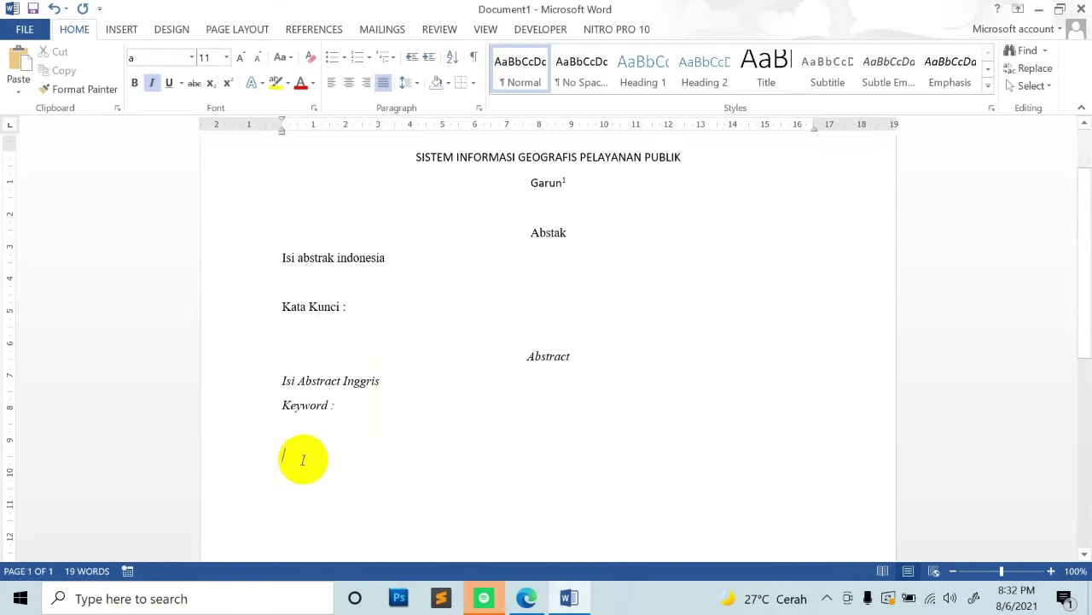
key("ctrl+i")
scroll(622, 438, "down", 1)
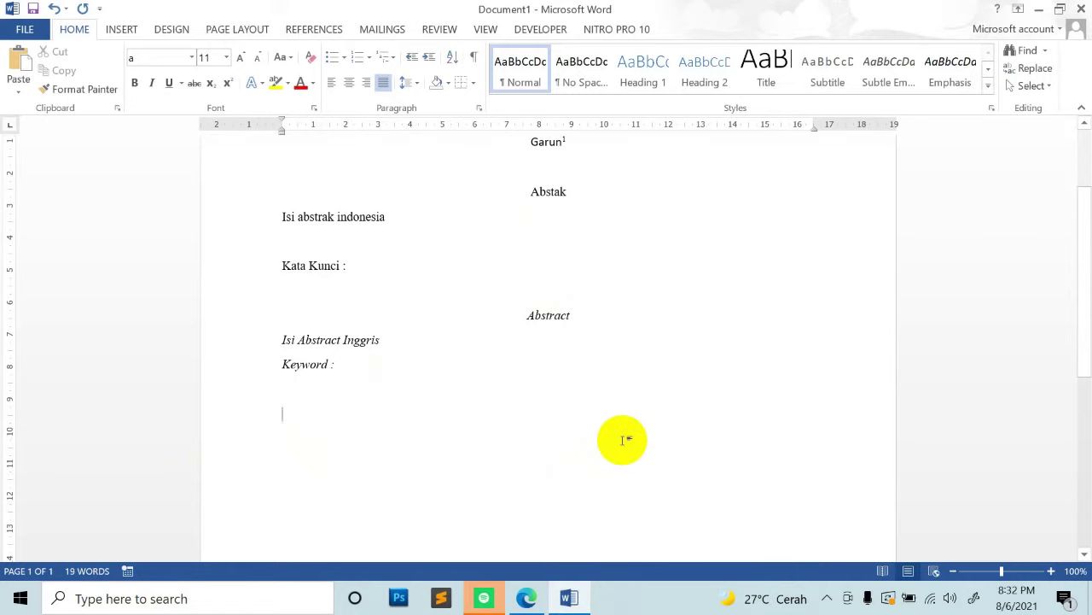
Step: From the empty line below 'Keyword :', apply two columns (7.62 cm, 1.27 cm spacing) from this point forward
left_click(307, 417)
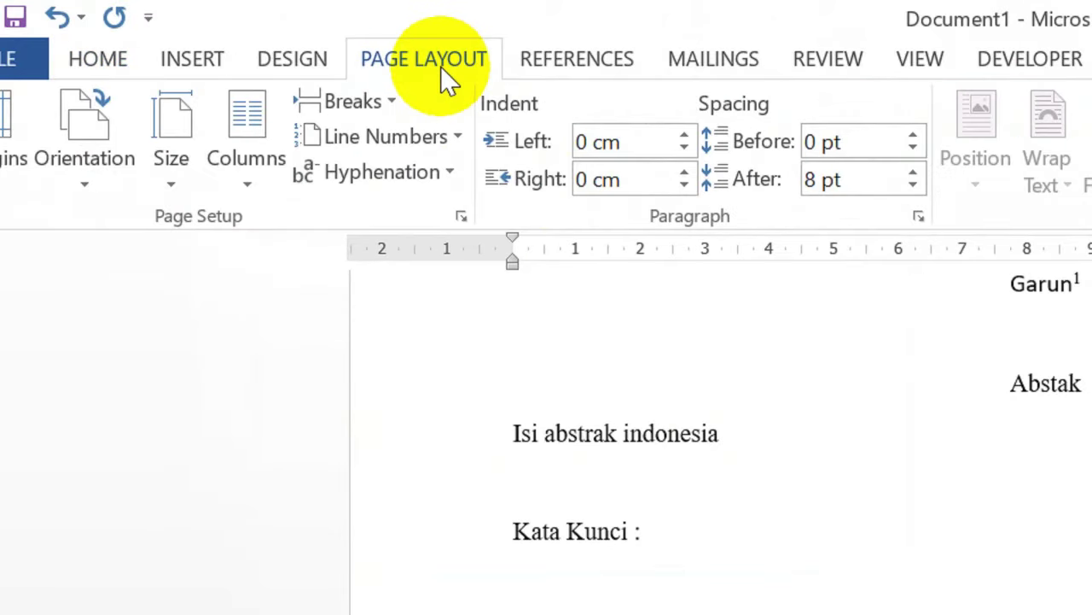
left_click(258, 185)
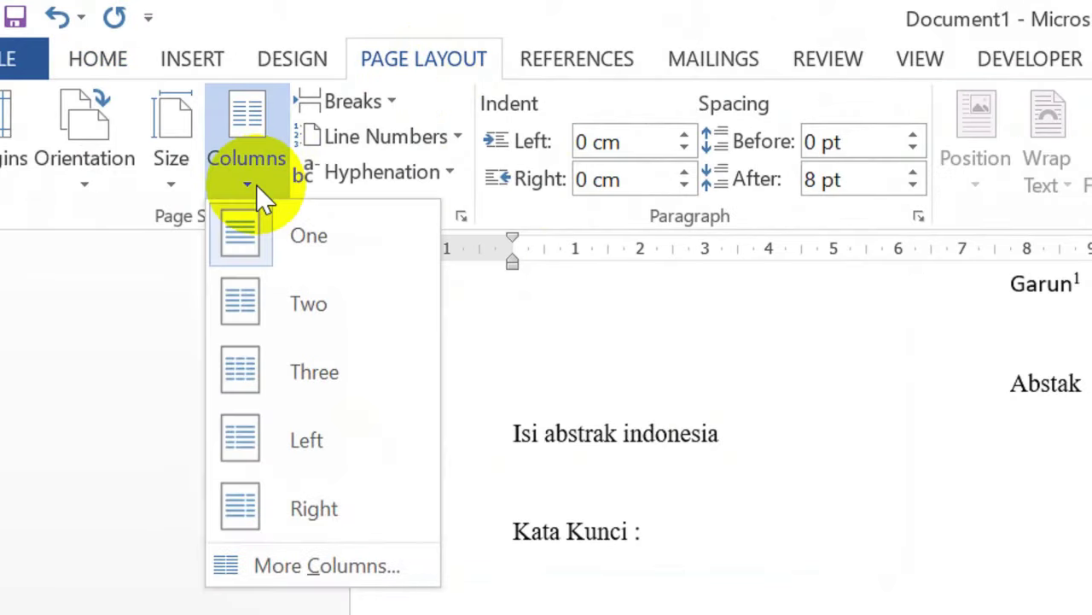
left_click(272, 565)
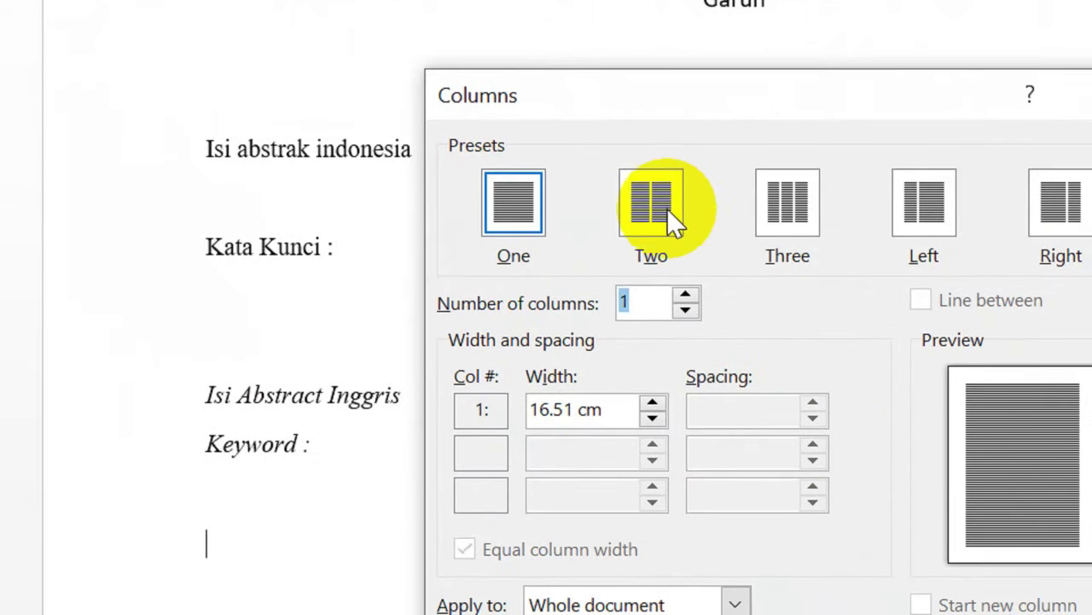
left_click(653, 209)
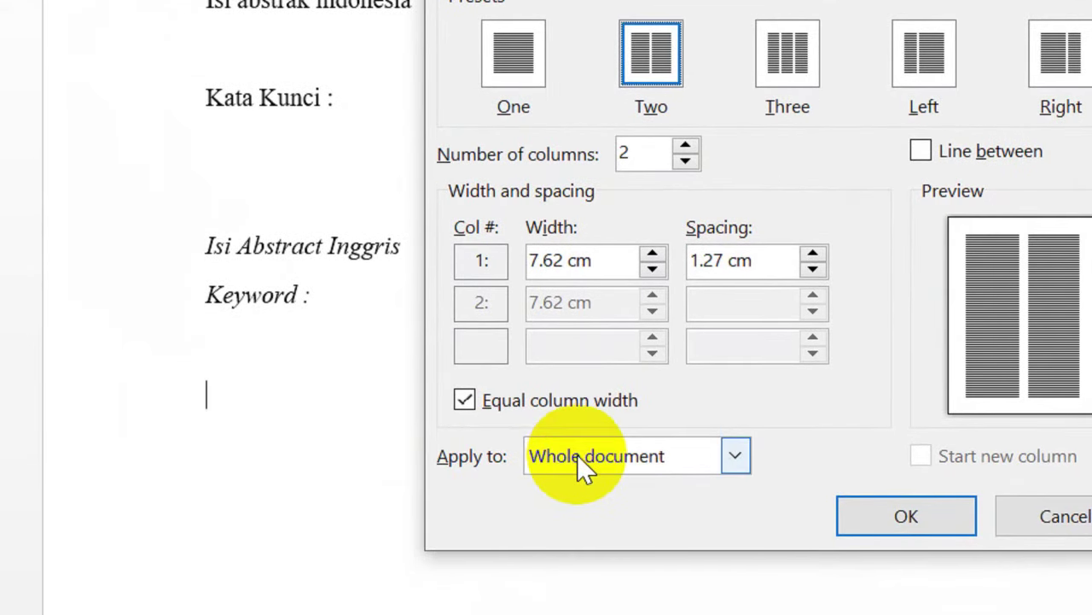
left_click(577, 455)
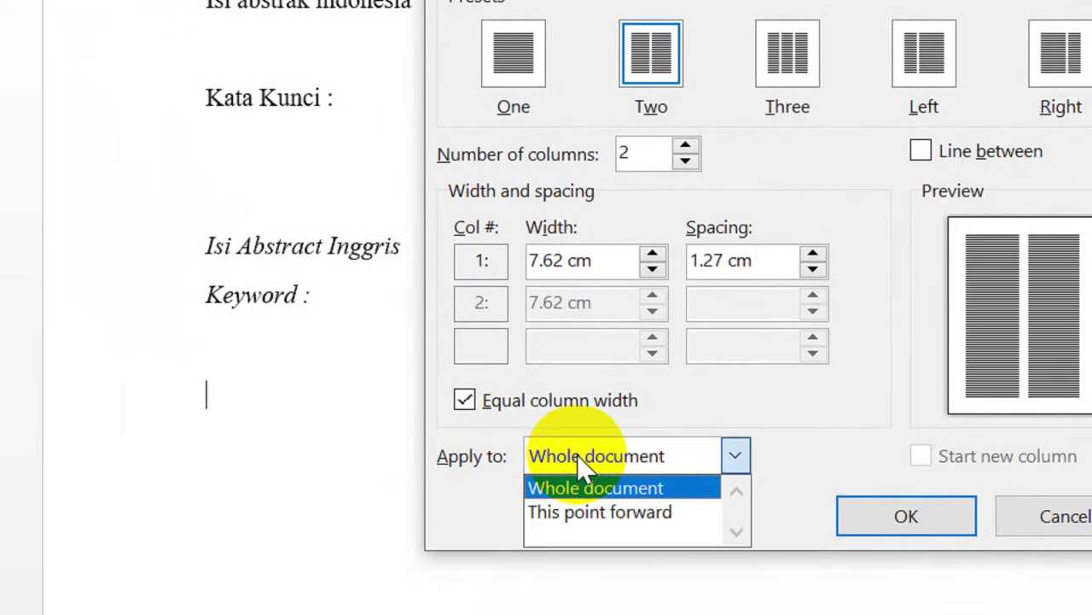
left_click(578, 512)
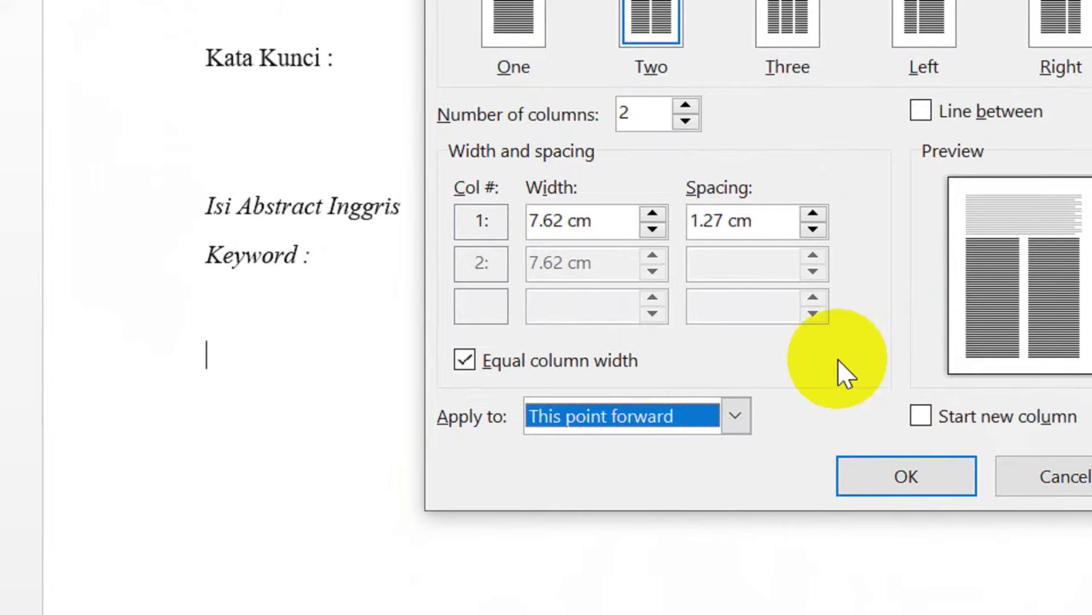
left_click(864, 462)
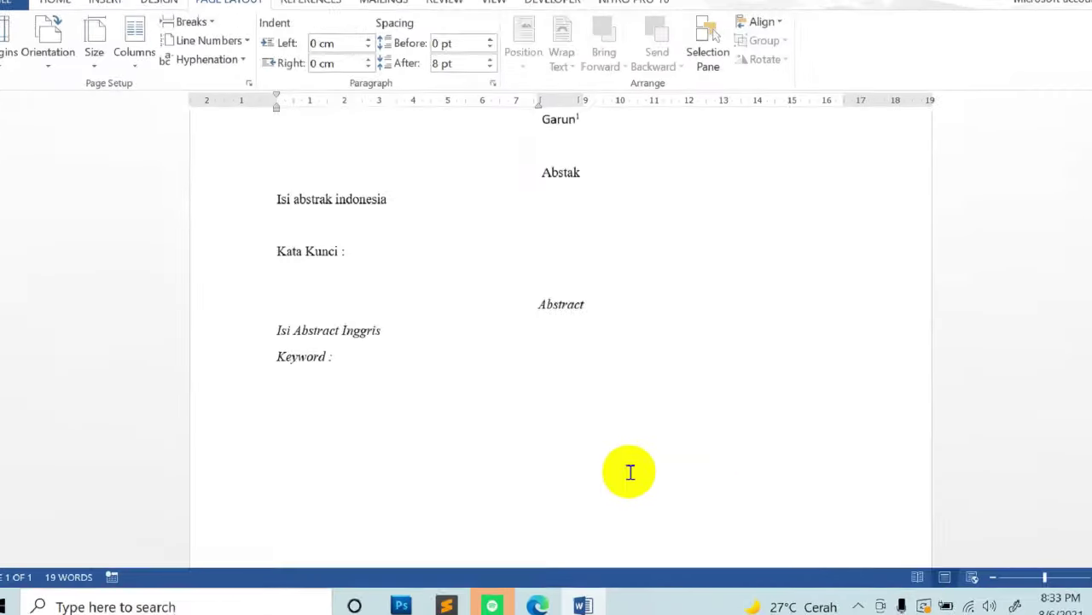
Step: Start the body paragraph with 'Sistem informasi geografi pelayanan publik di Sulawesi Tenggara'
scroll(627, 457, "down", 2)
scroll(627, 457, "up", 1)
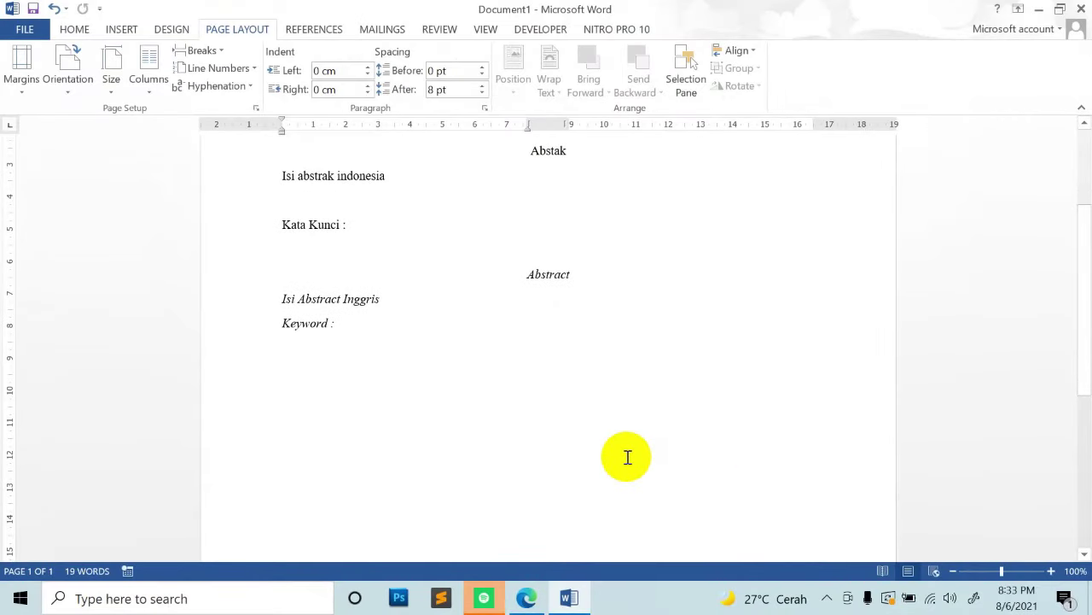
type("sisi")
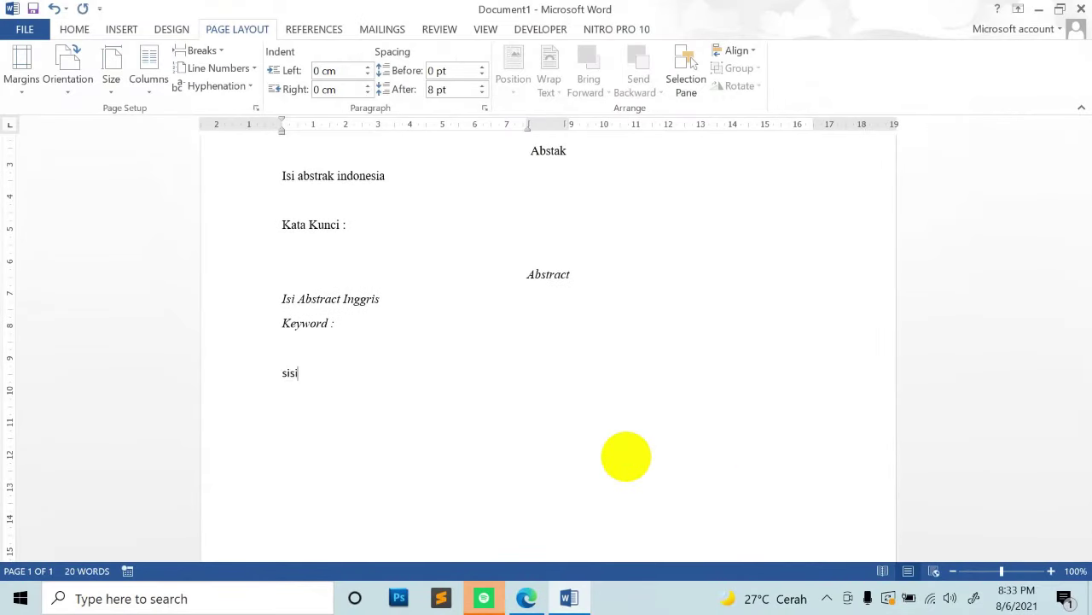
type("tm")
key("BackSpace")
type("em")
type(" informasi g")
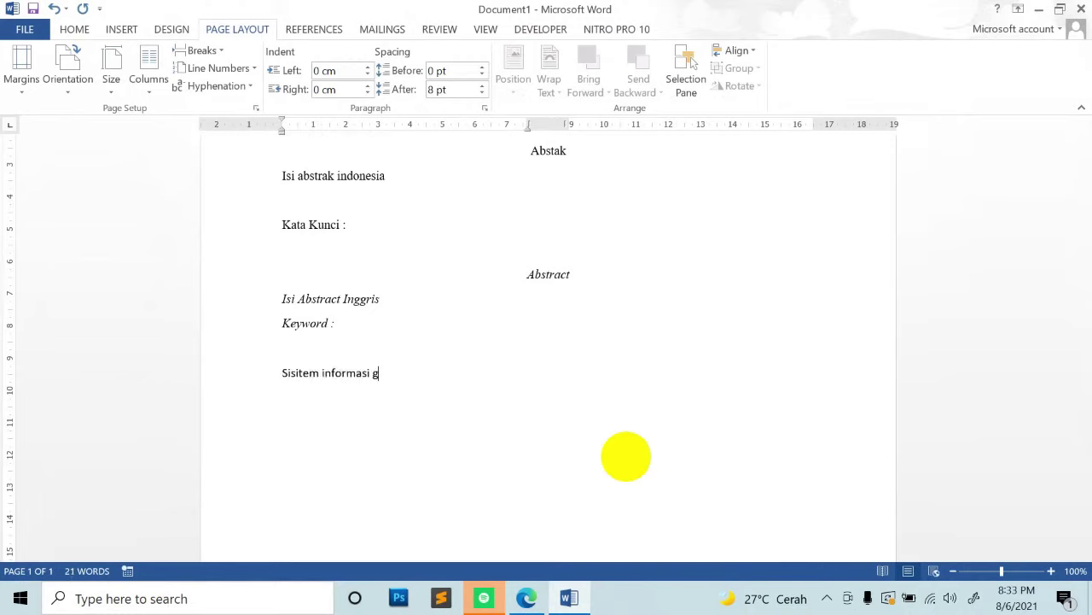
type("eogra")
type("fi pela")
type("ya")
type("nan publi")
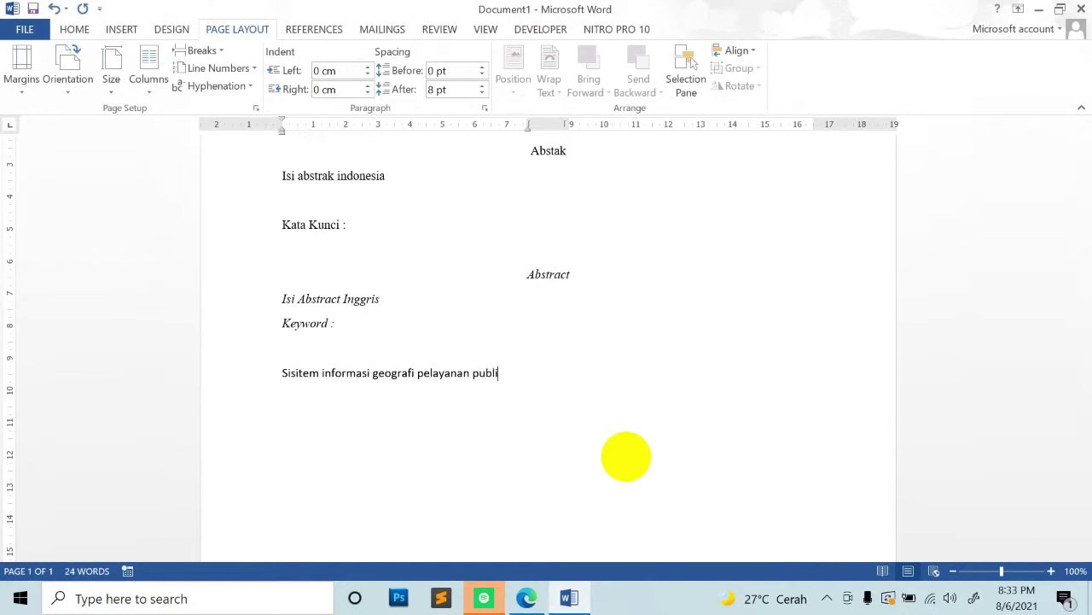
type("k di")
type("s")
type("Sul")
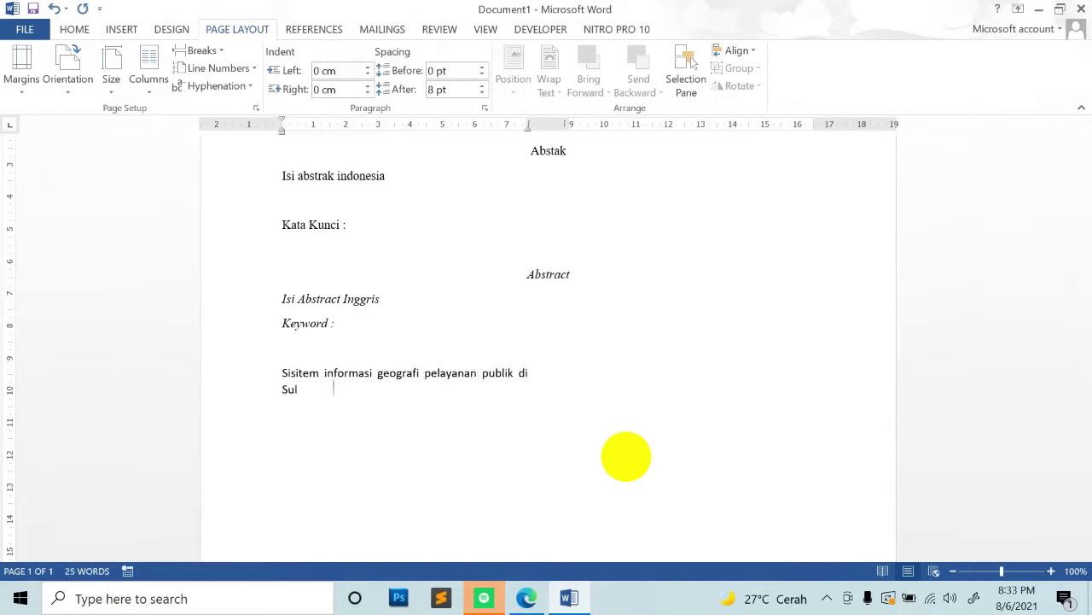
type("w")
type("e")
key("BackSpace")
key("BackSpace")
type("wesi TE")
type("nggara")
Step: Continue with 'akan memudahkan masyarakat dalam mengetahui tempat pelayanan publik'
key("BackSpace")
type("e")
key("Right")
type("akan m")
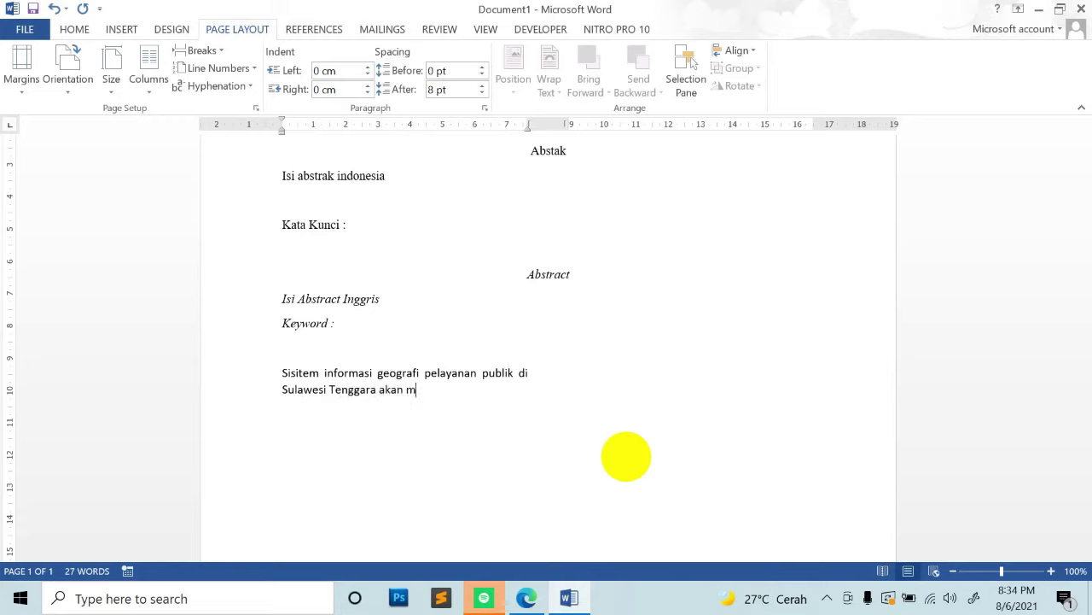
type("e")
type("u")
type("mudah")
type("kan mas")
type("yarakat")
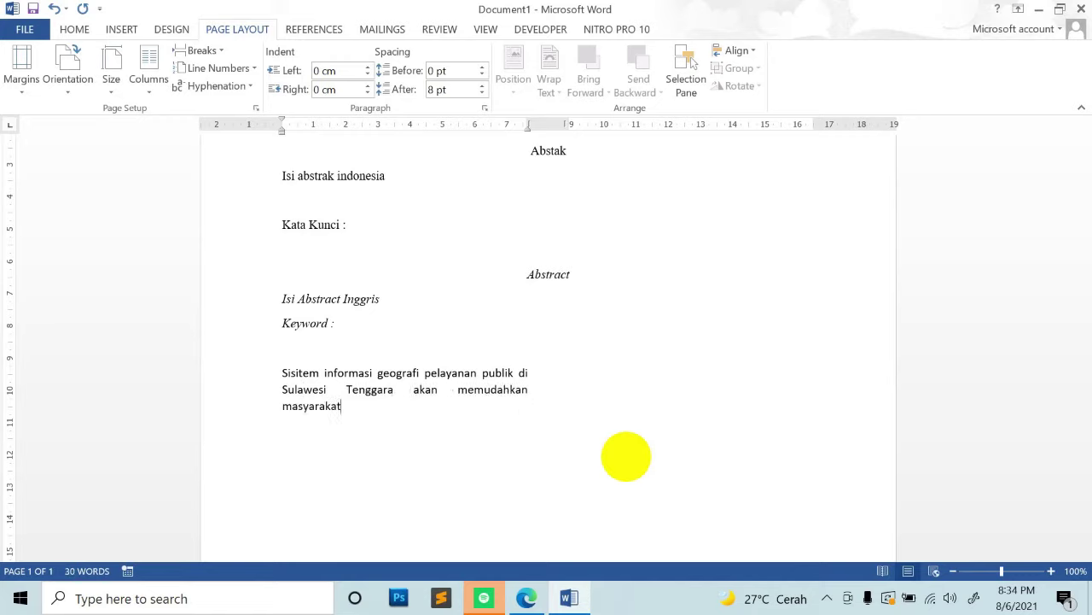
type("dalam ")
type("mengetah")
type("u")
type("i tem")
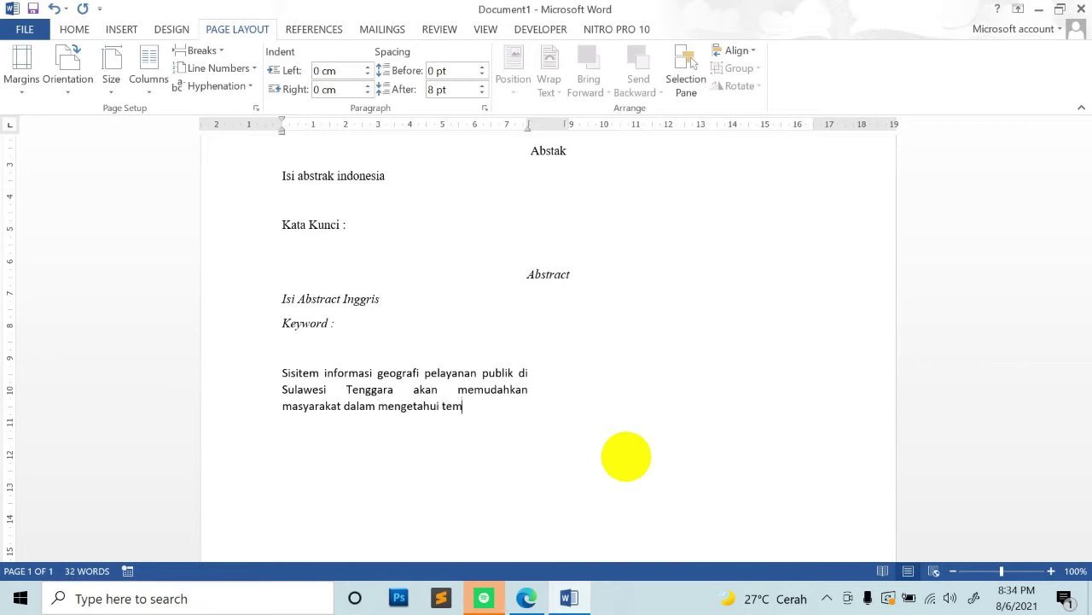
type("ap")
key("BackSpace")
key("BackSpace")
type("pat")
type(" pelayan")
type("an publ")
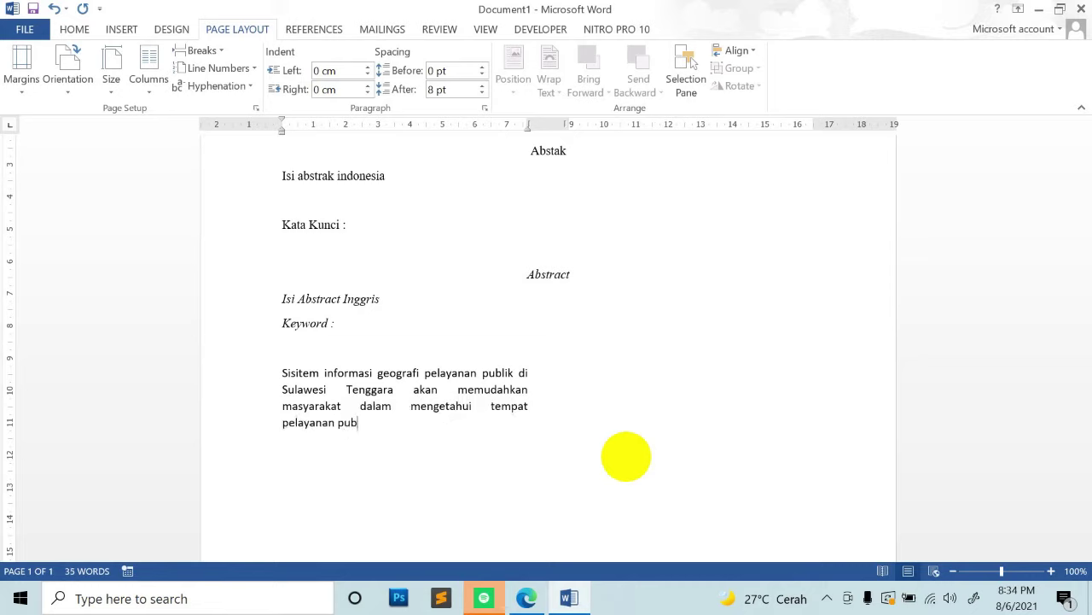
type("ik")
mouse_move(299, 374)
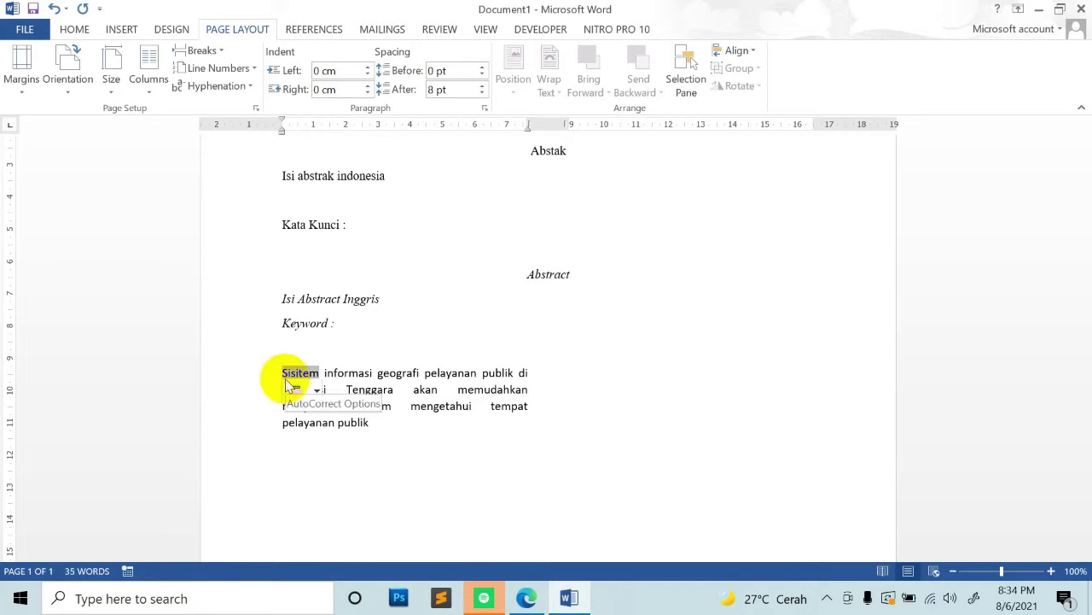
left_click(294, 389)
left_click(375, 358)
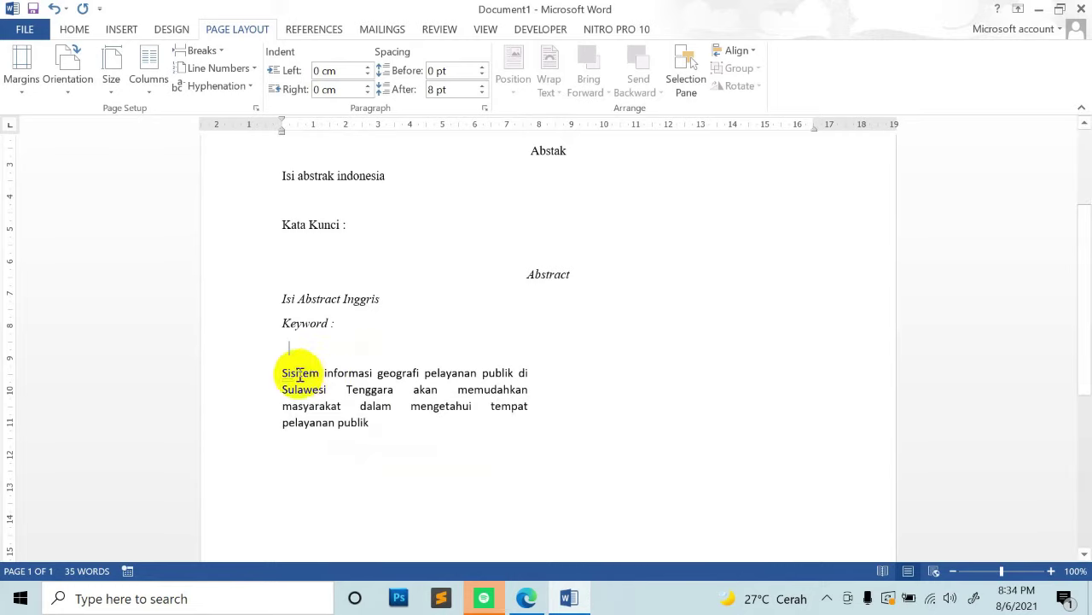
left_click_drag(280, 372, 373, 423)
left_click(372, 423)
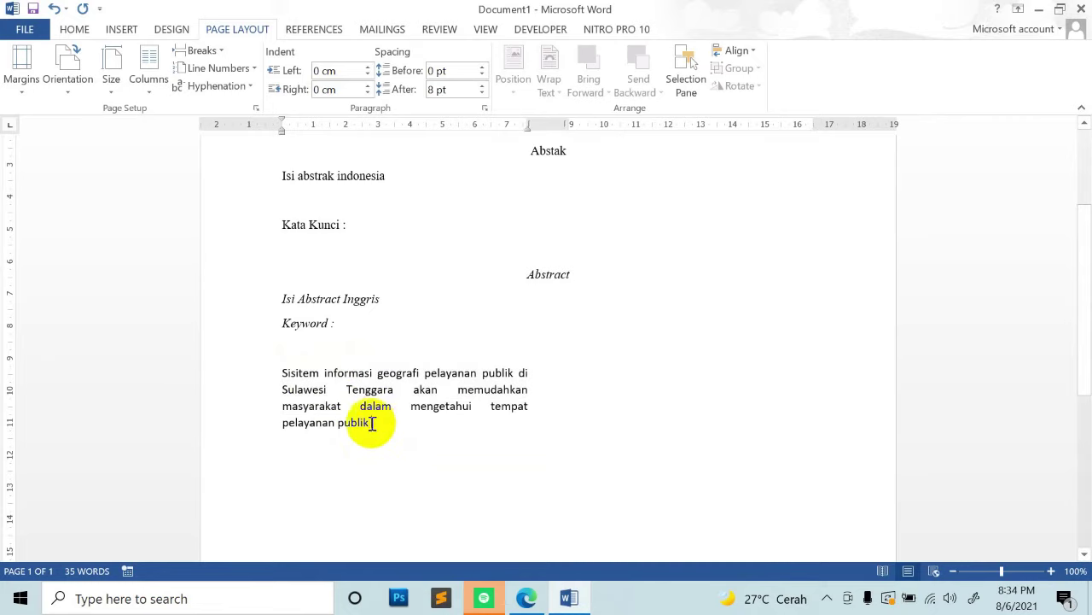
left_click(644, 375)
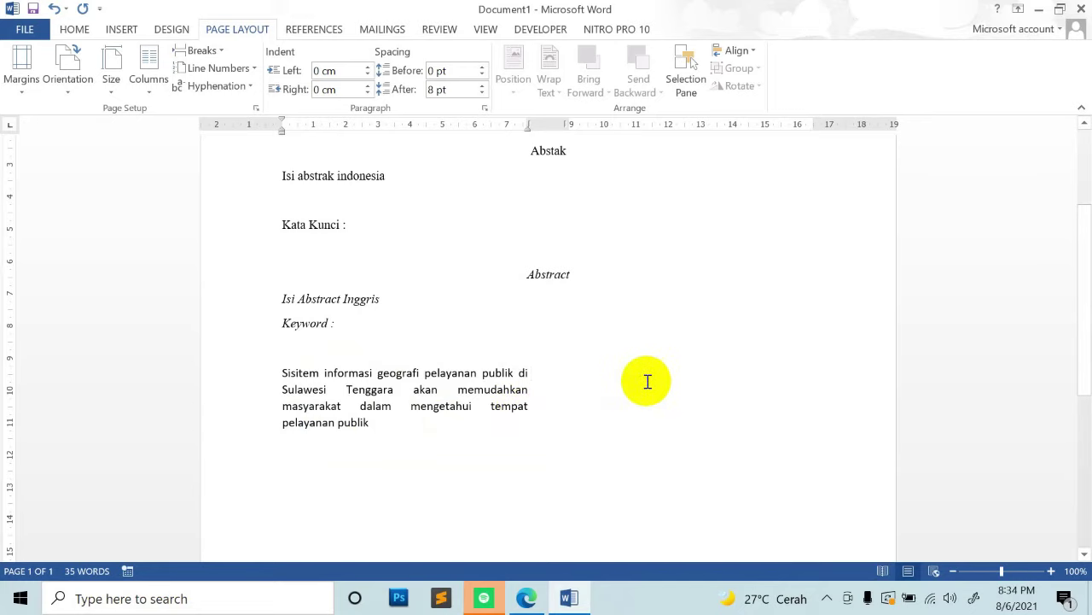
left_click(393, 427)
left_click(373, 422)
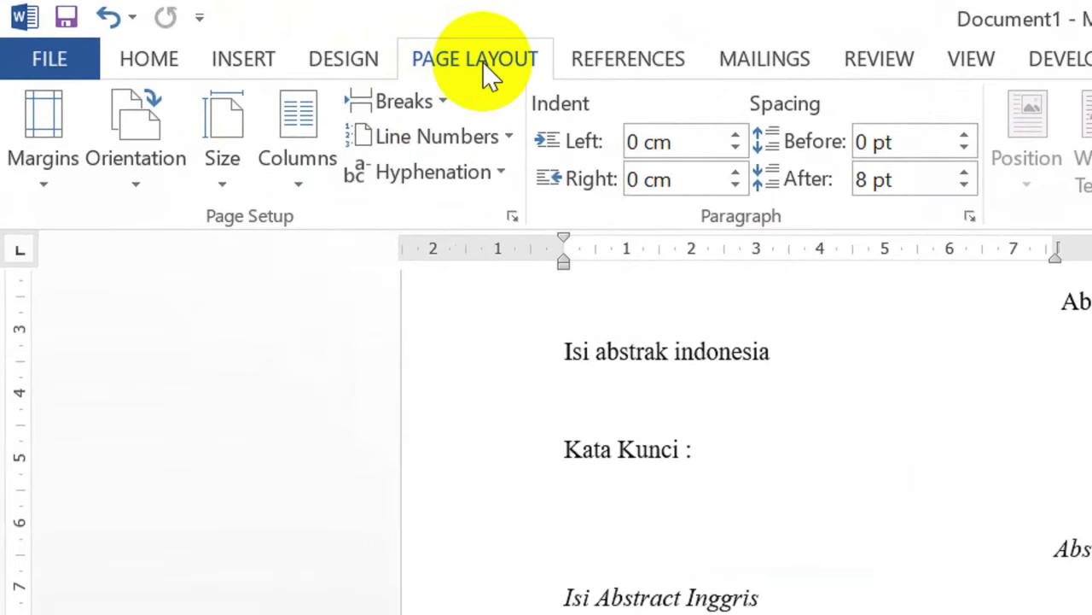
Step: Insert a column break after the first body paragraph
left_click(450, 102)
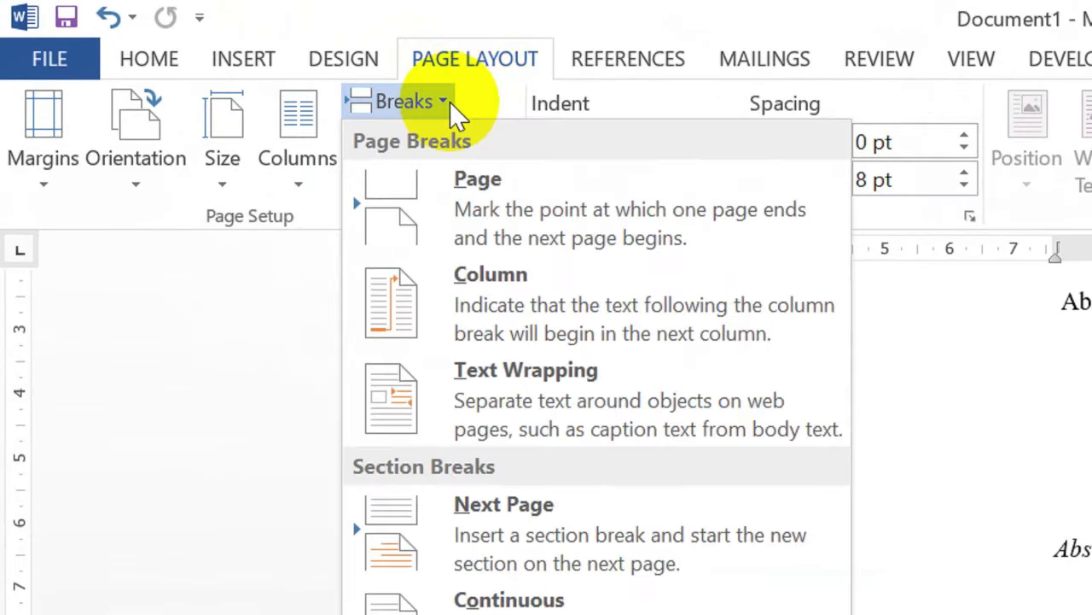
left_click(542, 327)
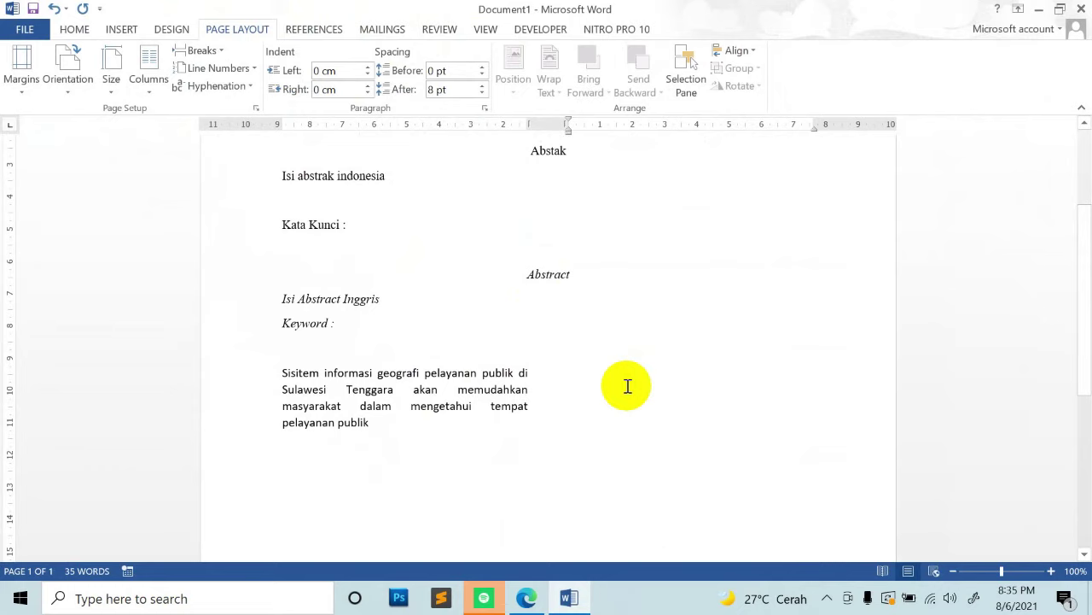
Step: Type 'Pelayanan publik dapat memudahkan kita untuk mengetah' at the top of the right column
type("Pela")
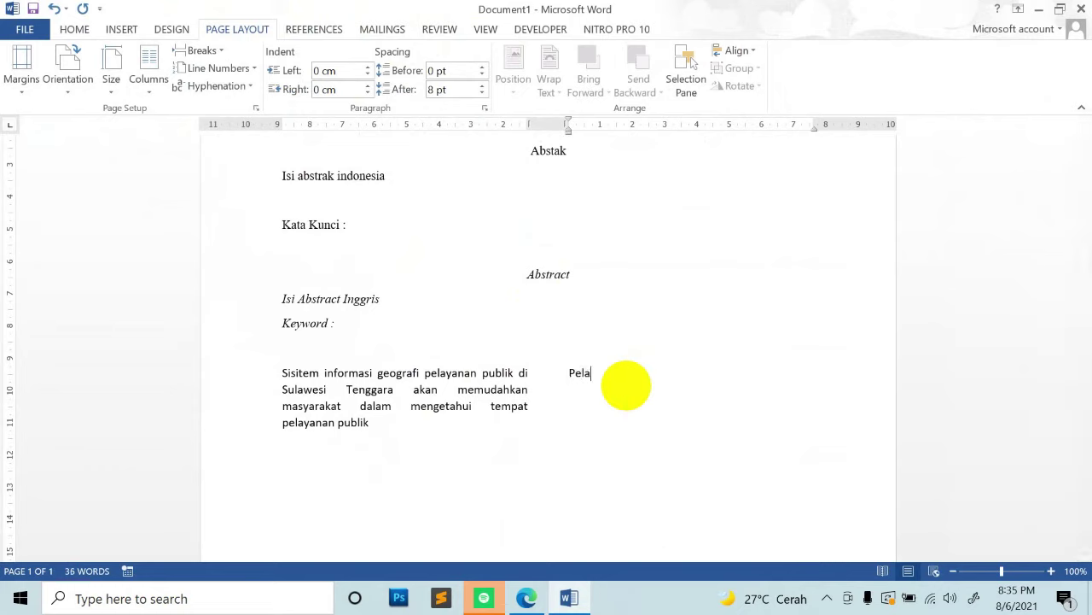
type("ya")
type("nan pu")
type("blik")
type(" dapat memudah")
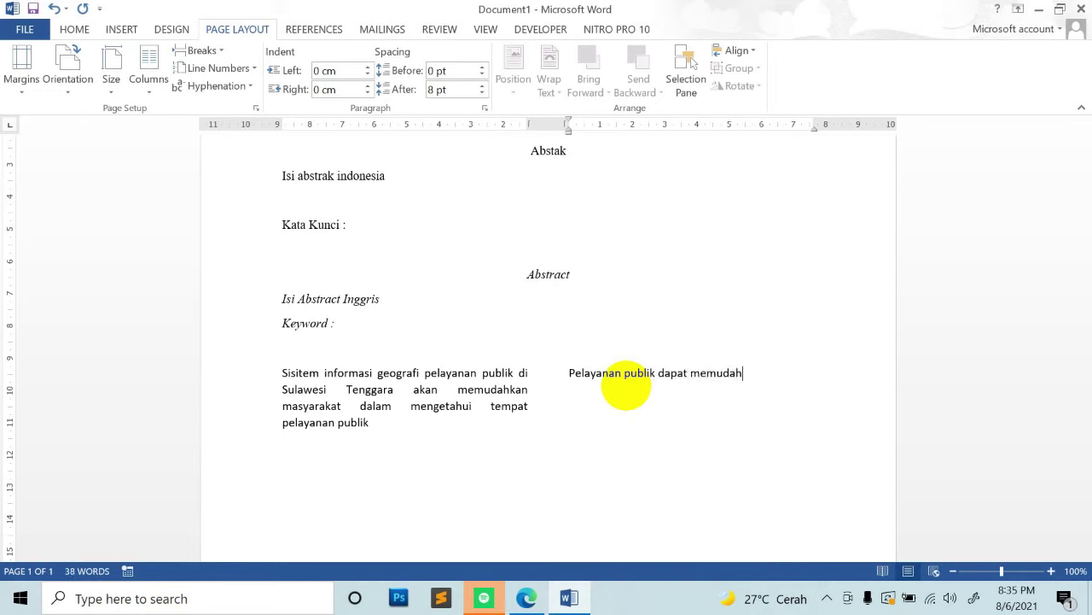
type("kan kita ")
type("untuk ")
type("m")
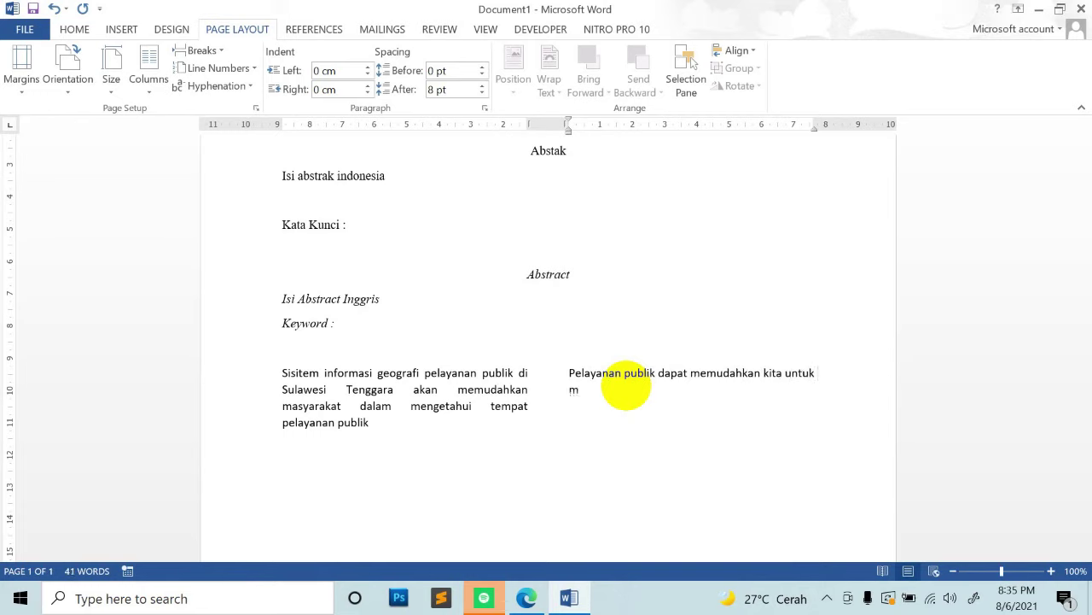
type("engetahui")
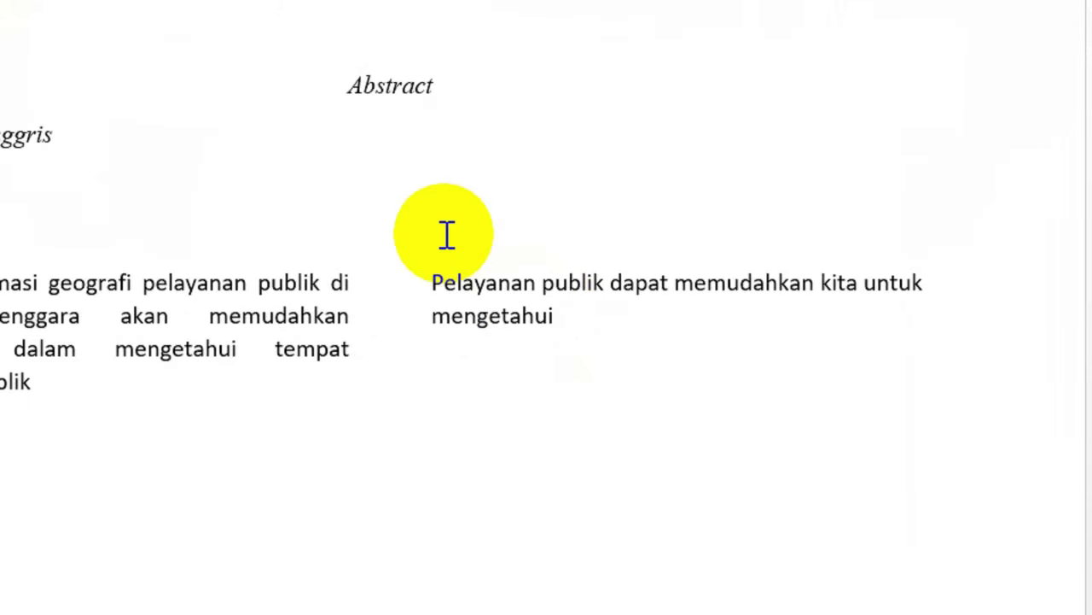
scroll(573, 341, "up", 3)
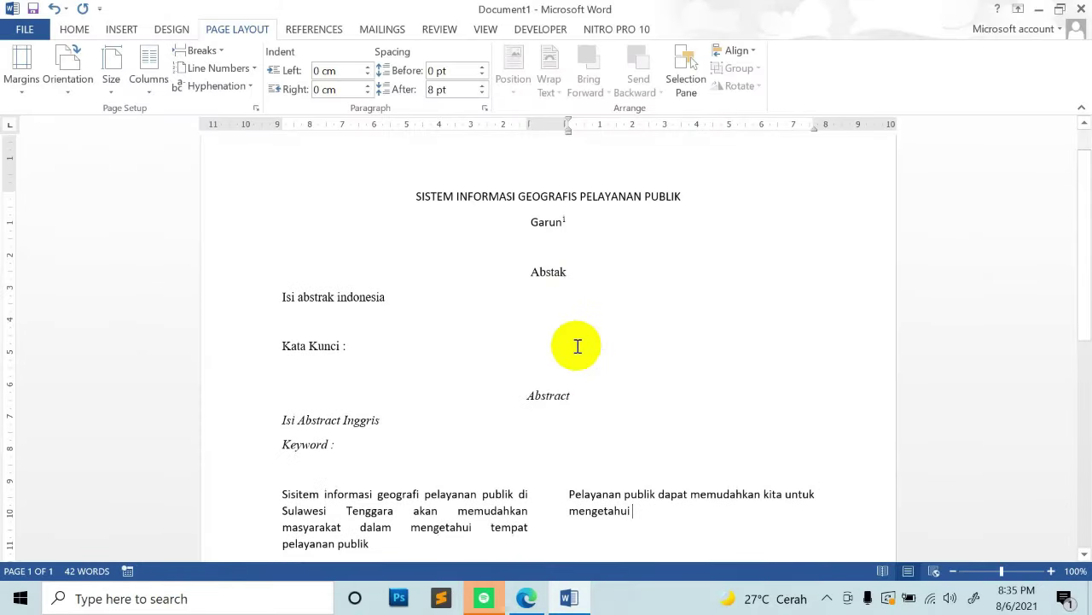
scroll(584, 311, "up", 1)
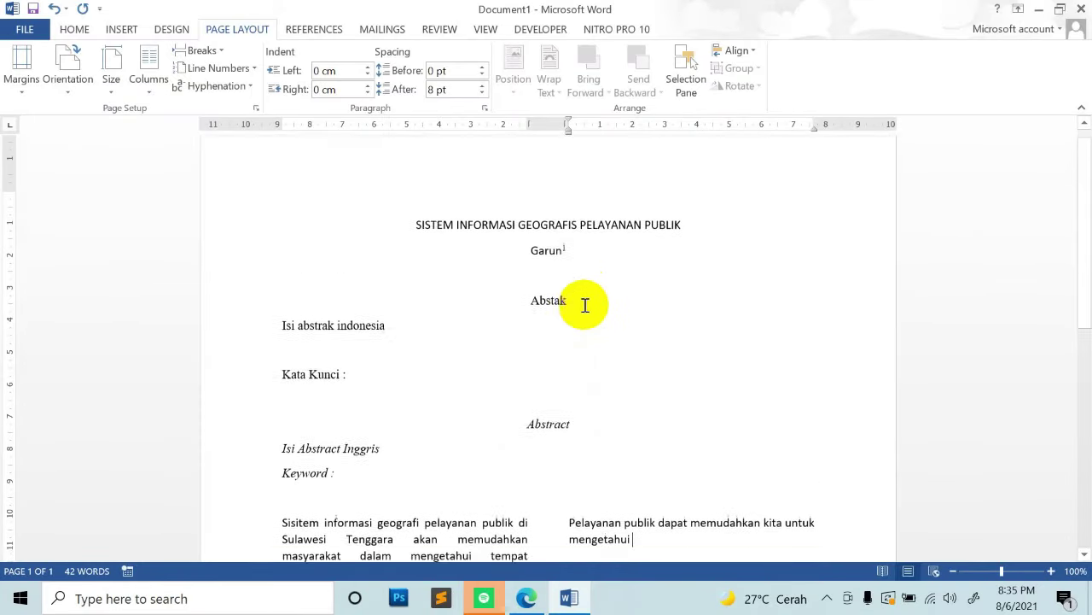
scroll(585, 305, "down", 3)
scroll(585, 305, "up", 2)
scroll(585, 304, "up", 1)
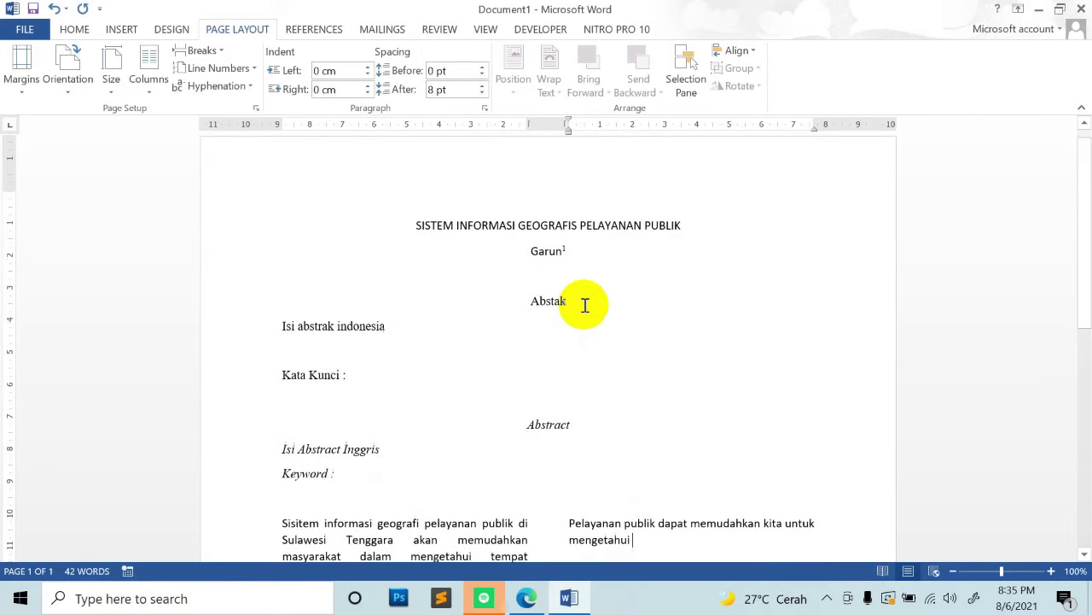
scroll(586, 305, "down", 3)
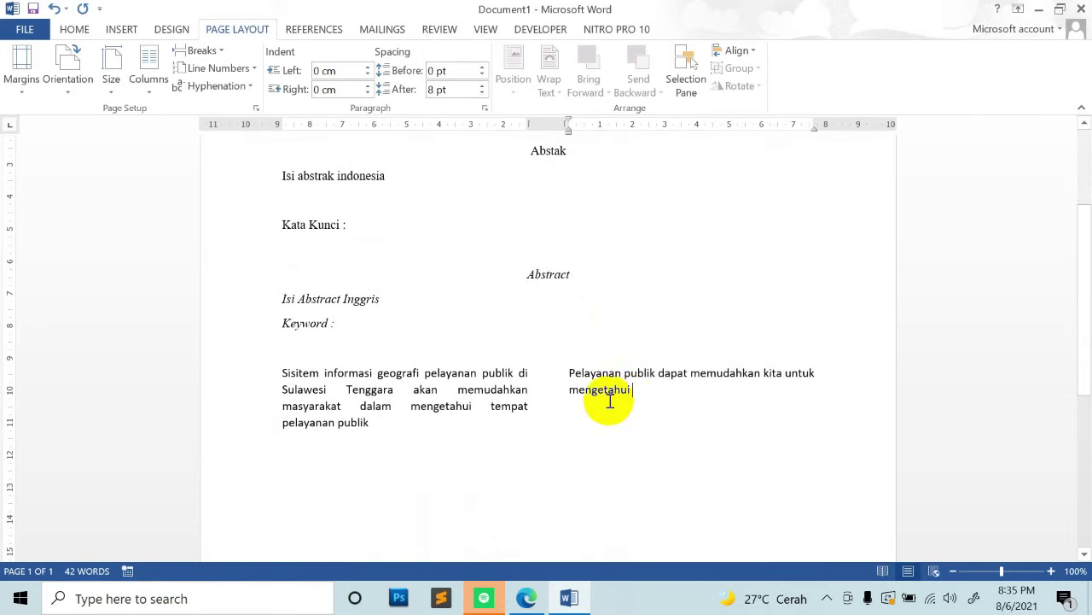
scroll(598, 402, "up", 2)
scroll(598, 402, "up", 2)
scroll(599, 402, "down", 2)
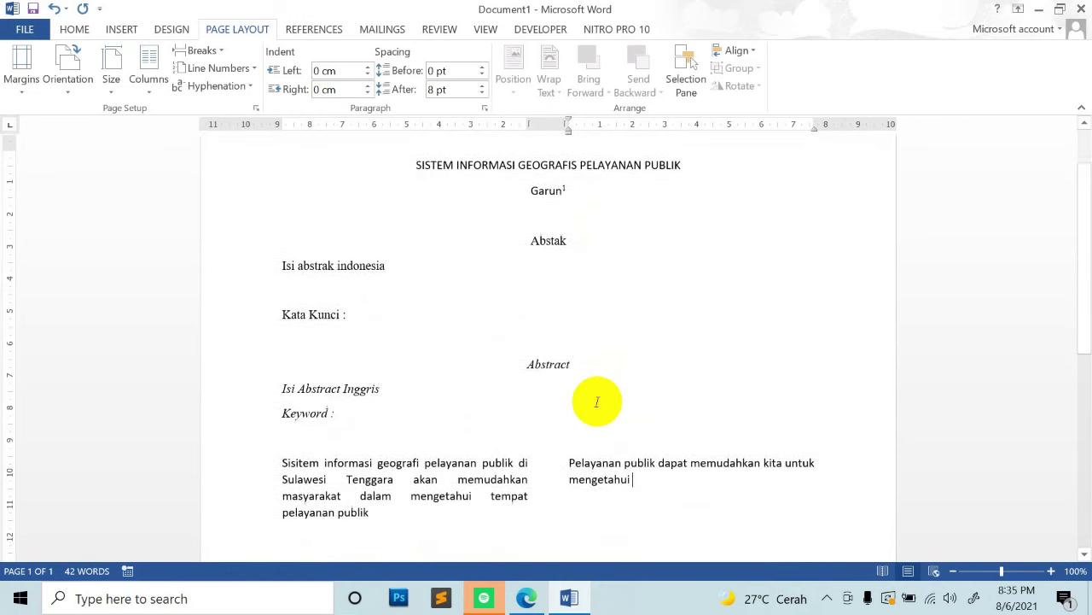
scroll(598, 402, "down", 3)
scroll(598, 402, "up", 2)
scroll(598, 402, "up", 2)
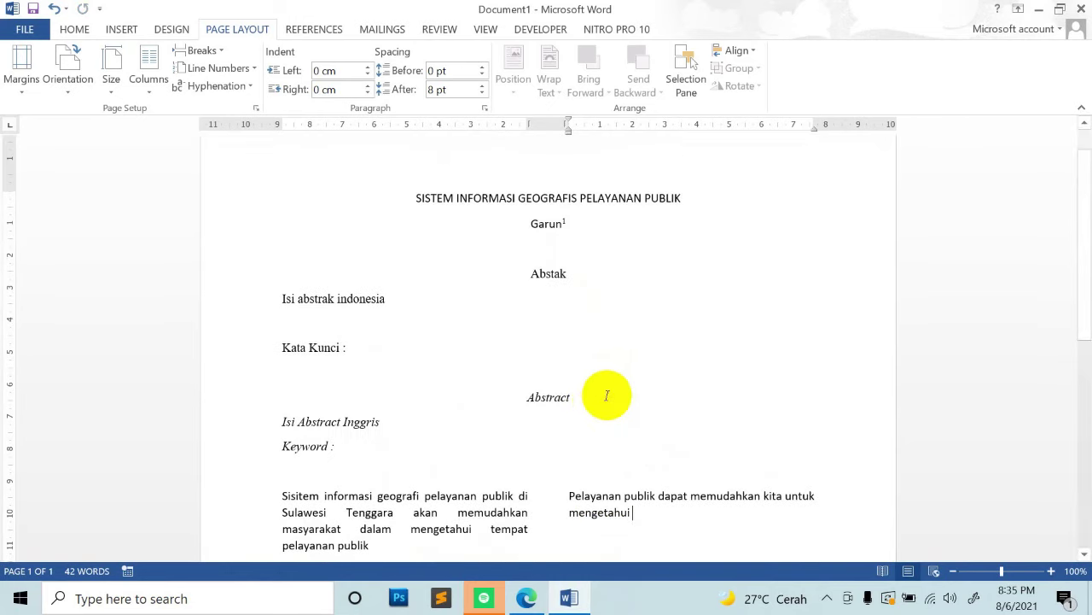
scroll(607, 395, "down", 1)
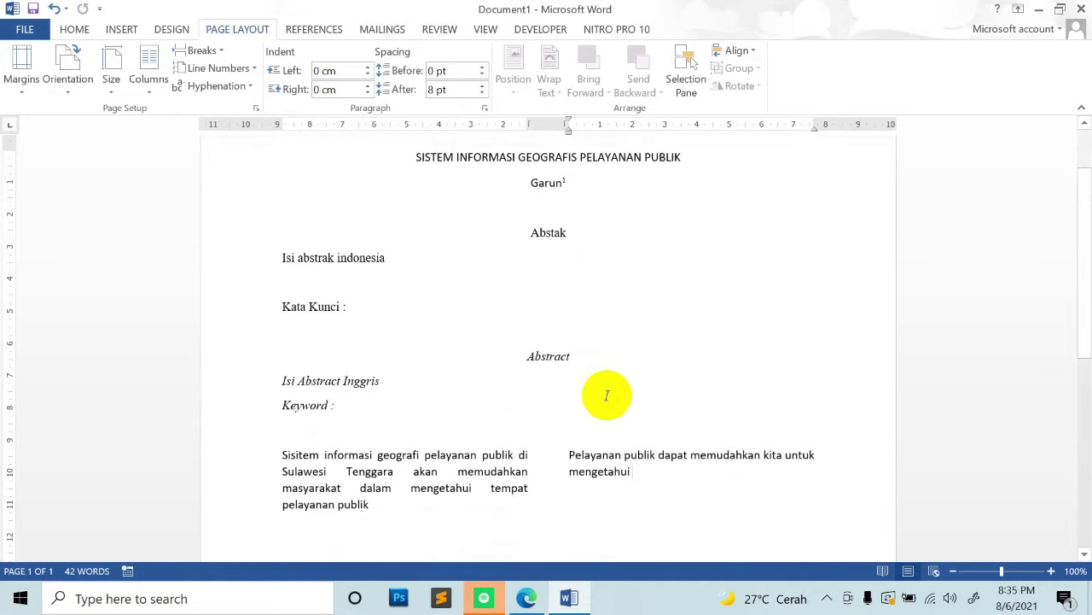